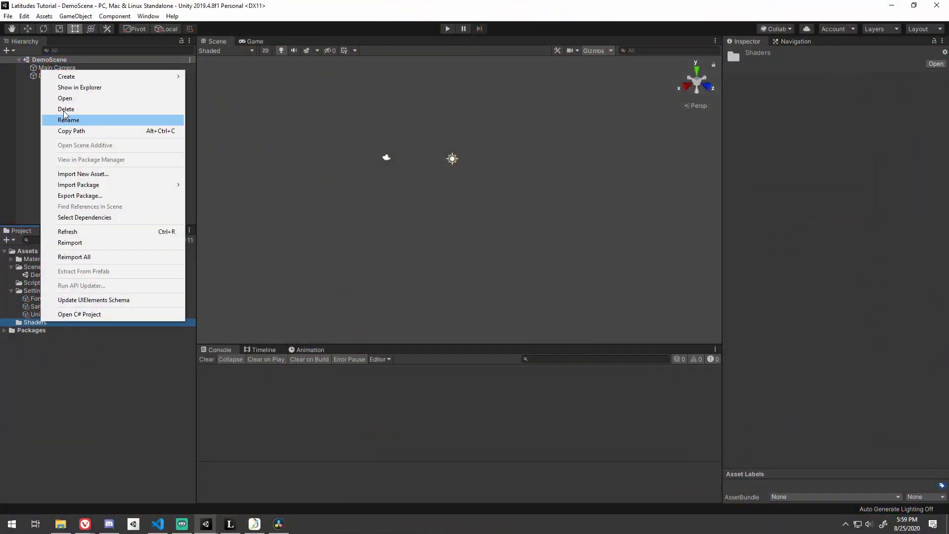
# Create a new PBR shader graph named Latitudes in the Shaders folder.
pyautogui.moveTo(124, 76)
pyautogui.moveTo(237, 102)
pyautogui.click(335, 181)
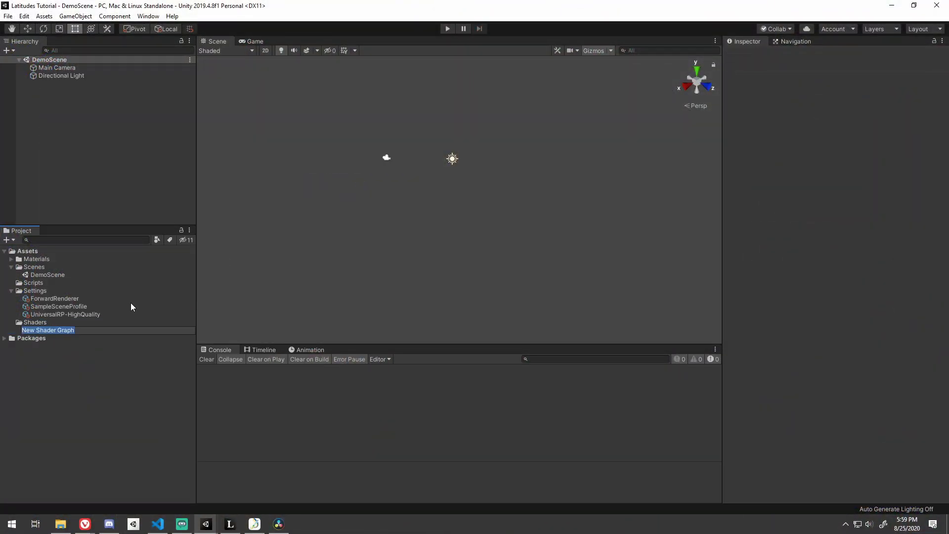
pyautogui.write('Latitudes')
pyautogui.press('Return')
# Open the Latitudes shader graph, detach its editor as a separate window and maximize it.
pyautogui.doubleClick(87, 332)
pyautogui.moveTo(304, 43); pyautogui.dragTo(347, 150)
pyautogui.click(643, 45)
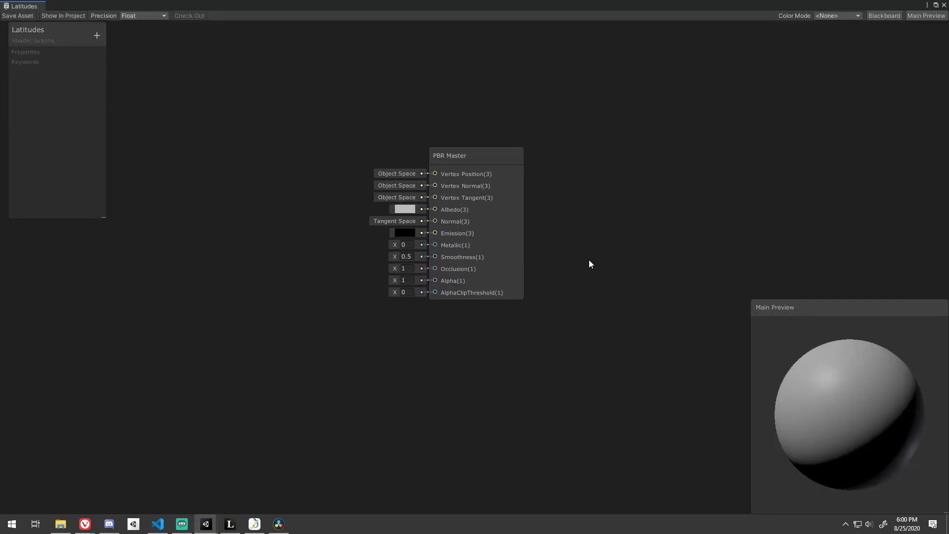
# Add a Position node in Object space, collapse its preview and place it level with the PBR Master node.
pyautogui.moveTo(589, 260); pyautogui.dragTo(755, 315, button='middle')
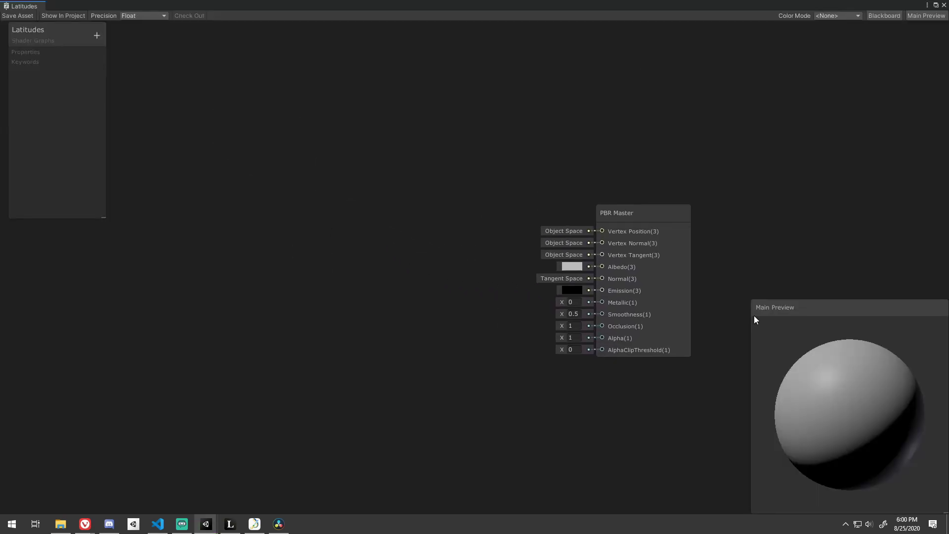
pyautogui.rightClick(198, 266)
pyautogui.click(233, 273)
pyautogui.write('position')
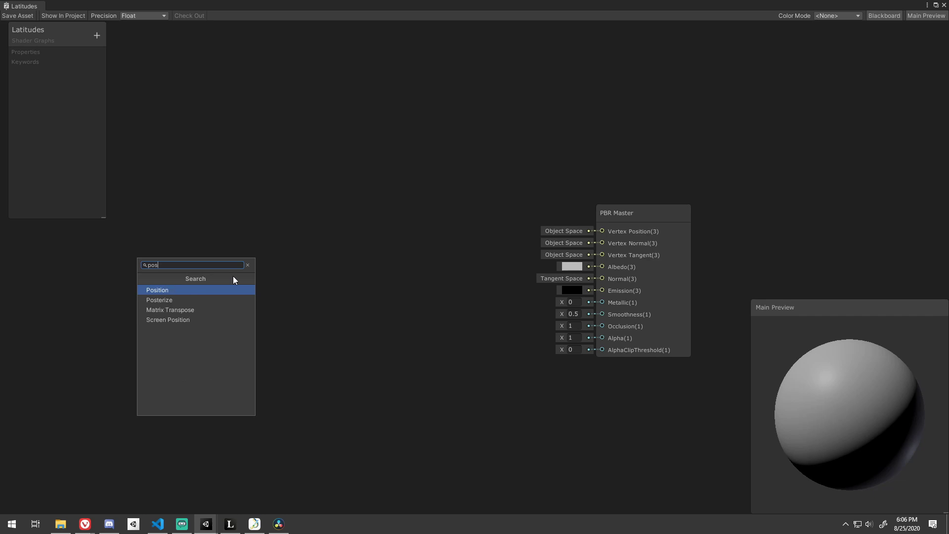
pyautogui.press('Return')
pyautogui.click(275, 321)
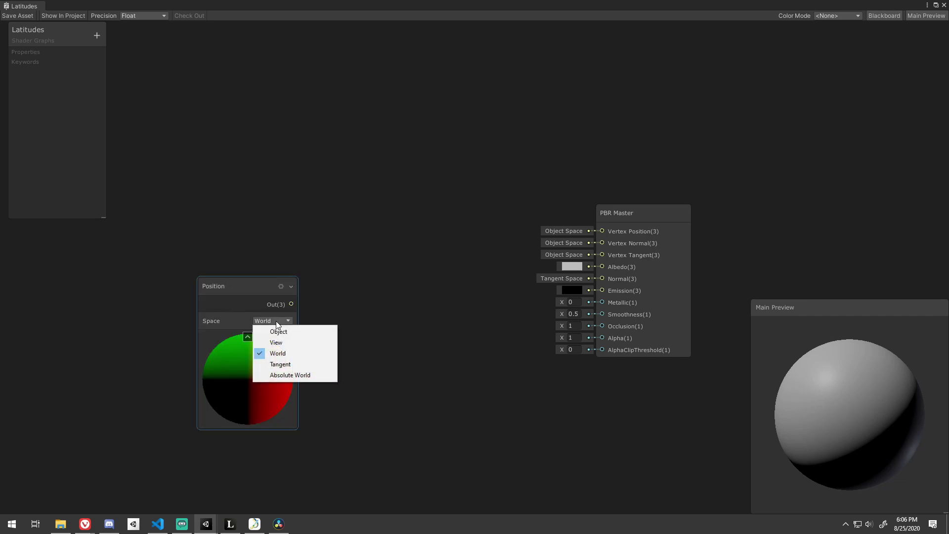
pyautogui.click(282, 333)
pyautogui.click(248, 337)
pyautogui.moveTo(236, 289); pyautogui.dragTo(232, 205)
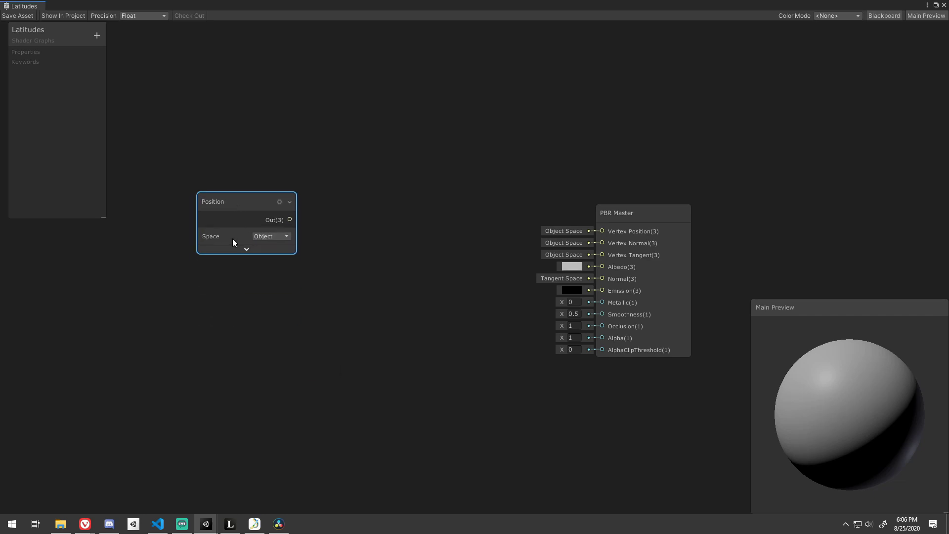
# Add a Vector3 property Up Axis with reference _UpAxis and default Y 1, and place it in the graph below the Position node.
pyautogui.click(97, 36)
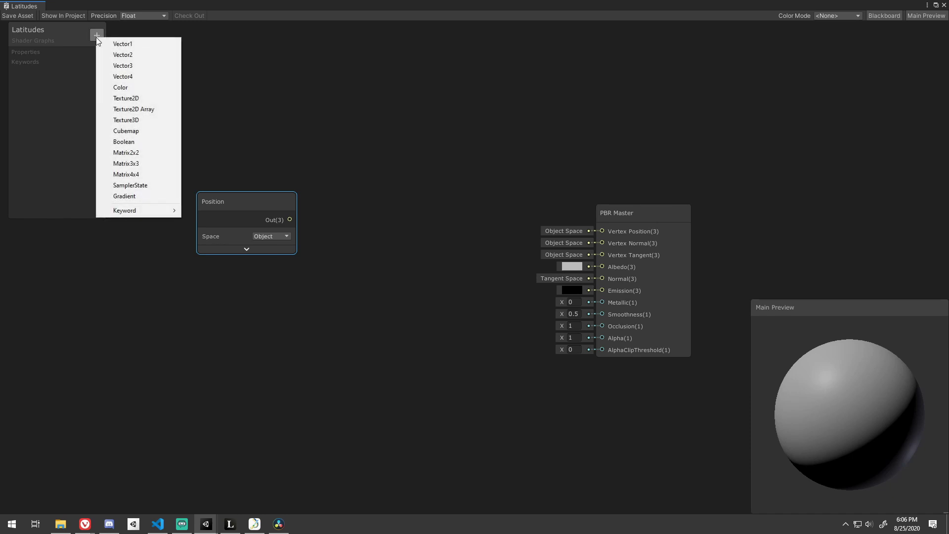
pyautogui.click(129, 65)
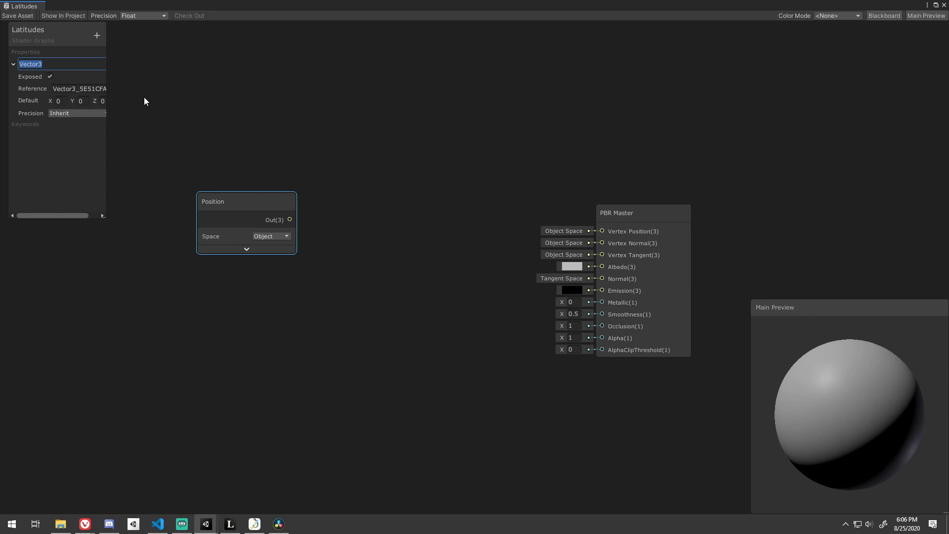
pyautogui.write('Up Axis')
pyautogui.press('Return')
pyautogui.click(88, 87)
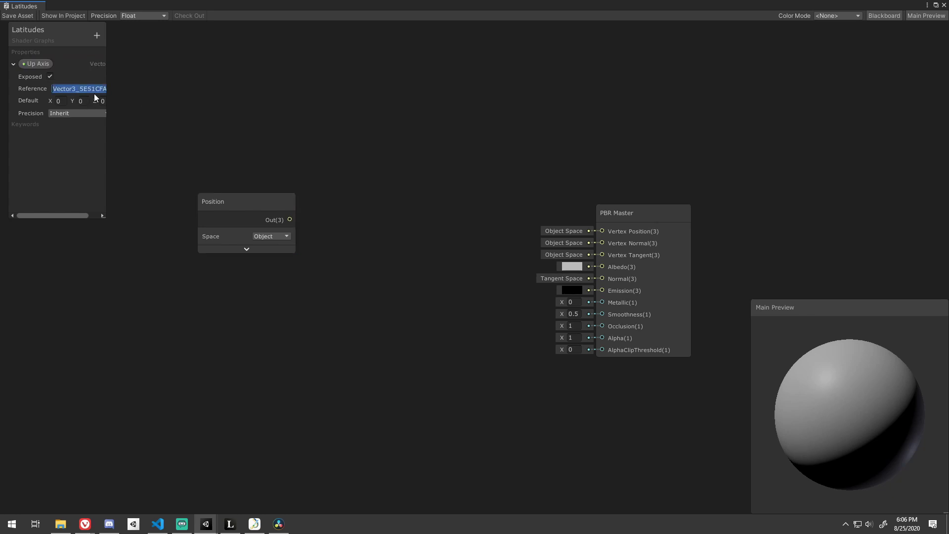
pyautogui.write('_UpAxis')
pyautogui.press('Tab')
pyautogui.write('1')
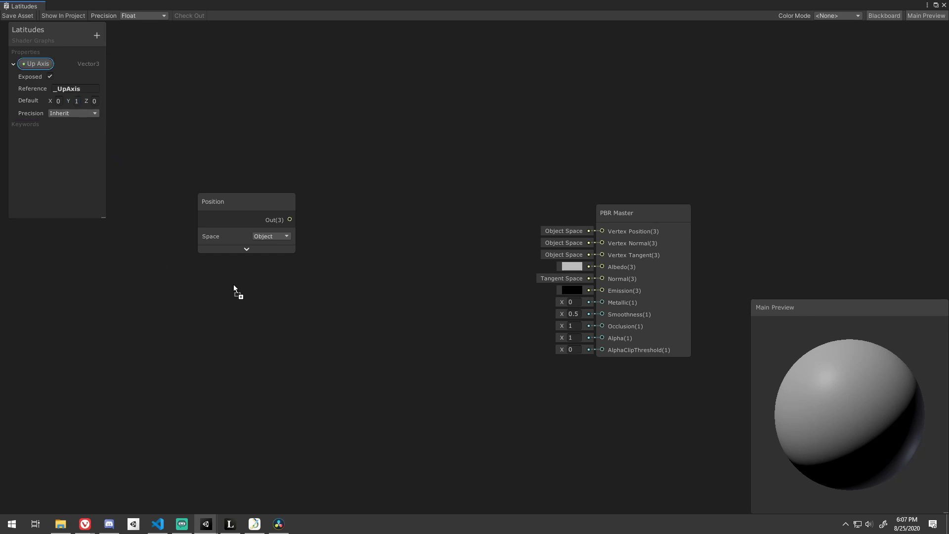
pyautogui.moveTo(234, 286); pyautogui.dragTo(236, 286)
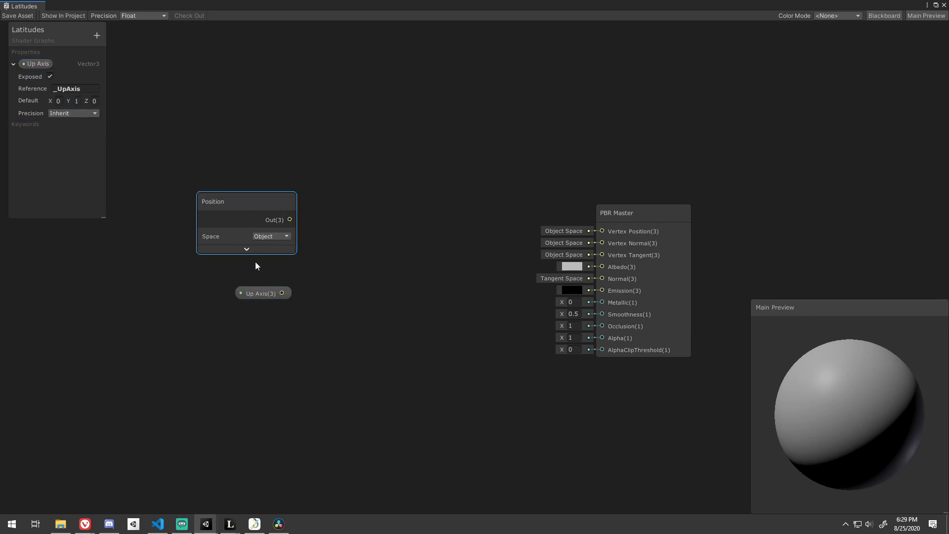
pyautogui.click(256, 295)
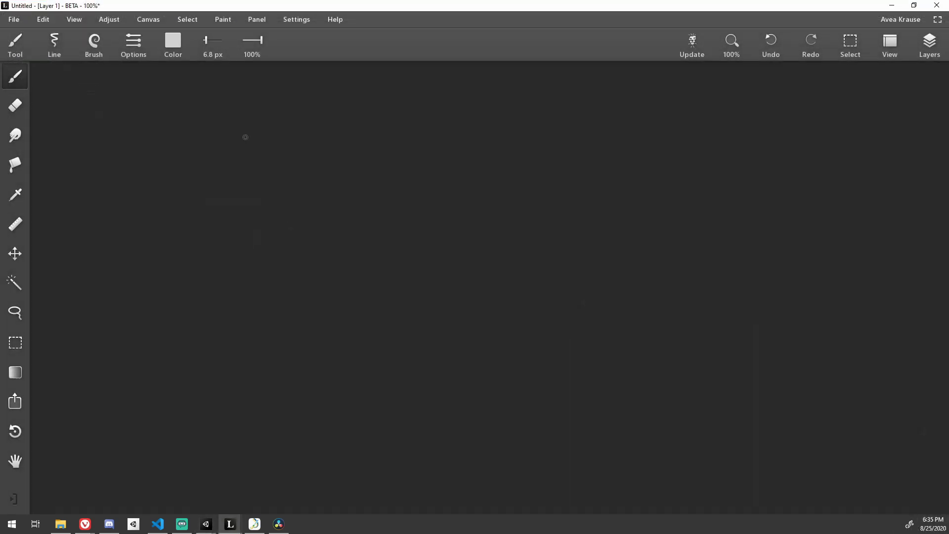
# Switch to the drawing app and handwrite the dot product formula u · v = |u| · |v| · cos a on the canvas.
pyautogui.moveTo(244, 137); pyautogui.dragTo(331, 126)
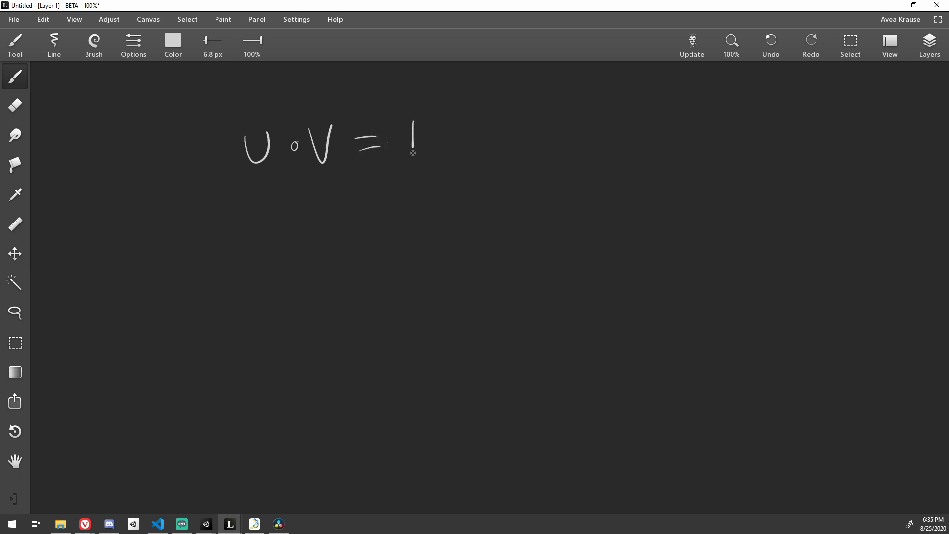
pyautogui.moveTo(425, 134); pyautogui.dragTo(445, 132)
pyautogui.moveTo(459, 121); pyautogui.dragTo(457, 156)
pyautogui.moveTo(493, 121)
pyautogui.mouseDown()
pyautogui.moveTo(495, 157)
pyautogui.moveTo(529, 127)
pyautogui.moveTo(579, 147)
pyautogui.moveTo(596, 127)
pyautogui.mouseUp()
pyautogui.moveTo(623, 127)
pyautogui.mouseDown()
pyautogui.moveTo(610, 143)
pyautogui.moveTo(652, 130)
pyautogui.mouseUp()
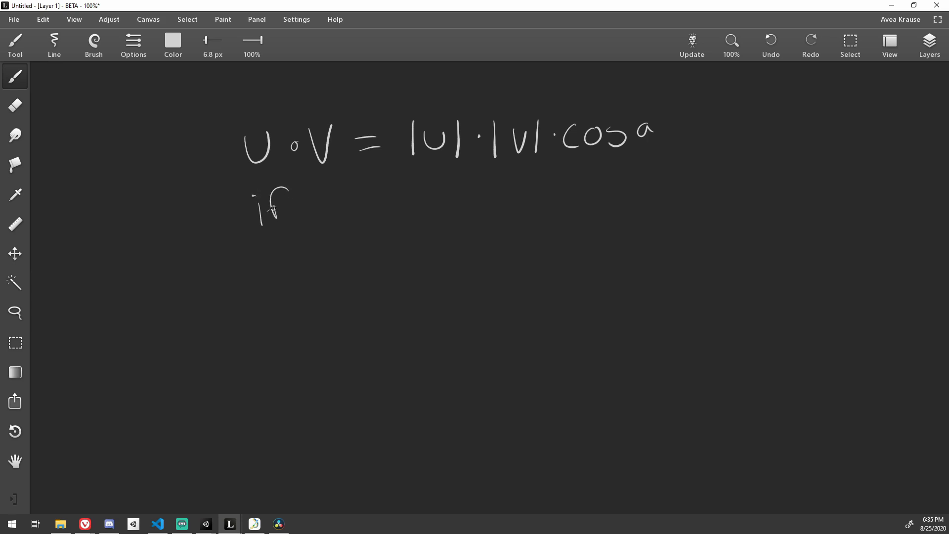
# Write the condition "if |u| = |v| = 1" under the formula and cross out |u| and |v| in the first line.
pyautogui.moveTo(363, 185); pyautogui.dragTo(361, 221)
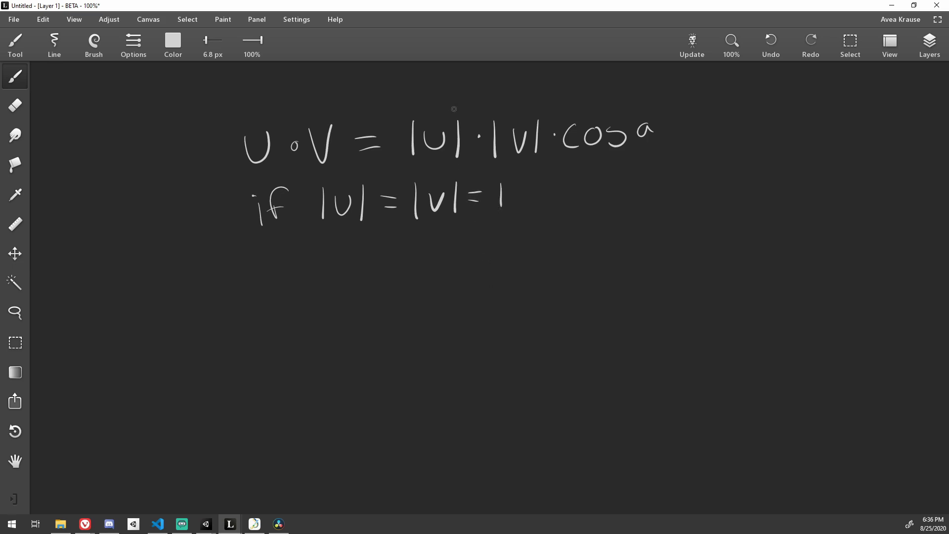
pyautogui.moveTo(455, 110); pyautogui.dragTo(422, 160)
pyautogui.moveTo(417, 117); pyautogui.dragTo(467, 164)
pyautogui.moveTo(531, 114); pyautogui.dragTo(496, 156)
pyautogui.moveTo(497, 110); pyautogui.dragTo(541, 160)
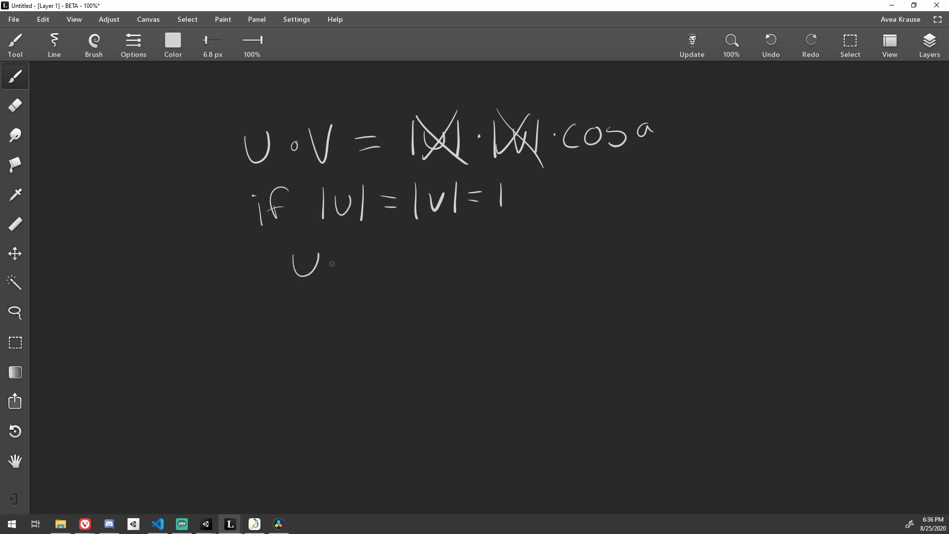
# Write u · v = cos a below the condition, followed by arc(u · v) = arc(cos(a)) on the next line.
pyautogui.moveTo(345, 253); pyautogui.dragTo(361, 250)
pyautogui.moveTo(444, 253); pyautogui.dragTo(445, 254)
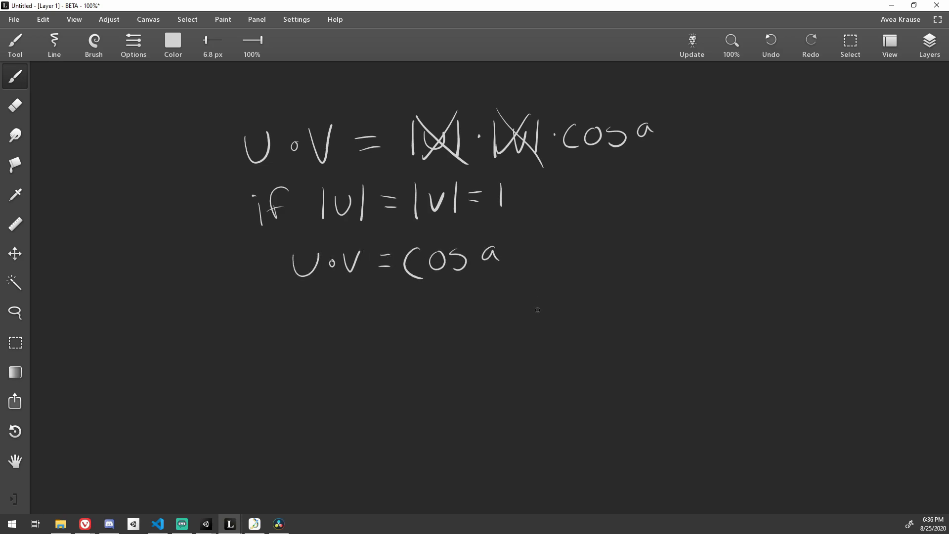
pyautogui.moveTo(303, 313); pyautogui.dragTo(306, 326)
pyautogui.moveTo(348, 303); pyautogui.dragTo(350, 340)
pyautogui.moveTo(354, 316)
pyautogui.mouseDown()
pyautogui.moveTo(399, 306)
pyautogui.moveTo(402, 338)
pyautogui.mouseUp()
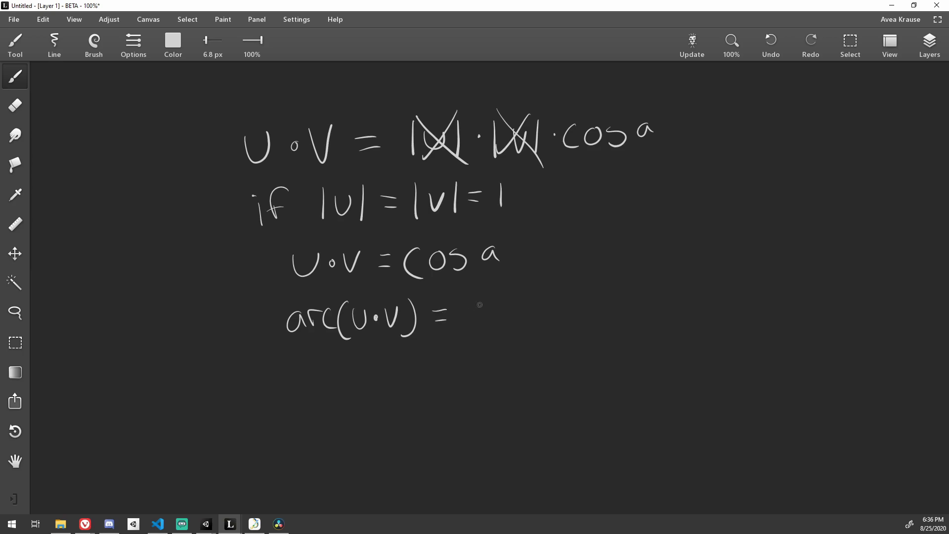
pyautogui.moveTo(494, 301); pyautogui.dragTo(500, 303)
pyautogui.moveTo(514, 304); pyautogui.dragTo(515, 319)
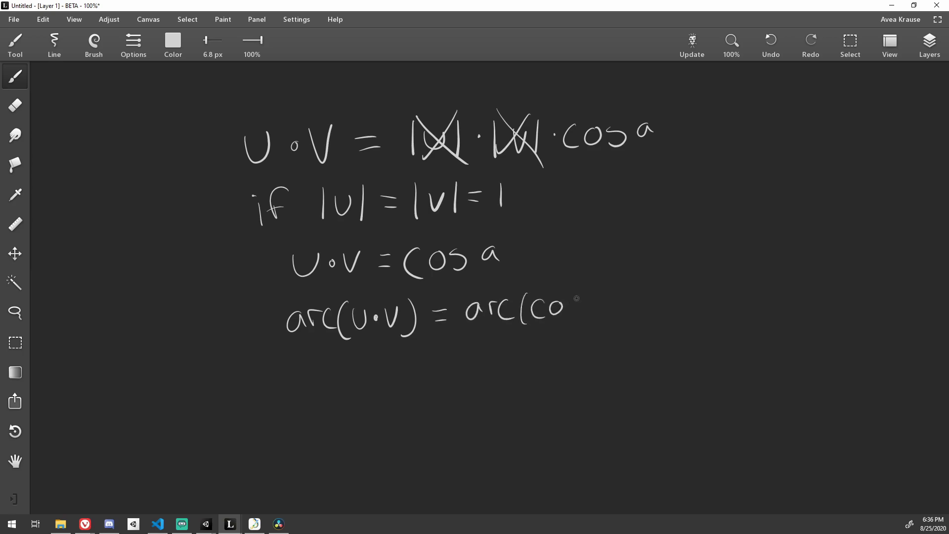
pyautogui.moveTo(598, 293); pyautogui.dragTo(591, 319)
pyautogui.moveTo(620, 303); pyautogui.dragTo(631, 324)
pyautogui.moveTo(640, 296); pyautogui.dragTo(643, 327)
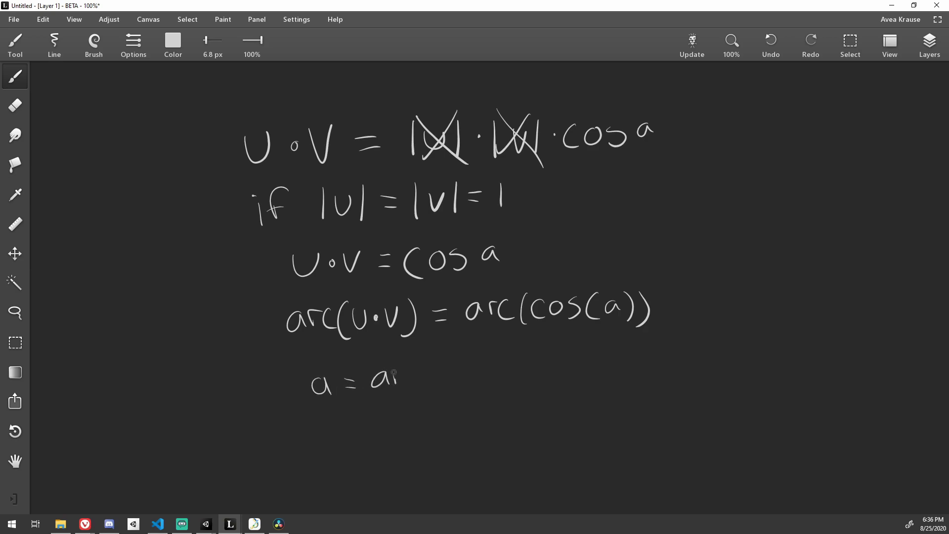
# Write the final equation solving for a with the arc function below the previous line.
pyautogui.moveTo(429, 366); pyautogui.dragTo(456, 372)
pyautogui.moveTo(463, 363); pyautogui.dragTo(475, 361)
pyautogui.moveTo(295, 356)
pyautogui.mouseDown()
pyautogui.moveTo(477, 357)
pyautogui.moveTo(477, 400)
pyautogui.moveTo(290, 356)
pyautogui.moveTo(288, 346)
pyautogui.mouseUp()
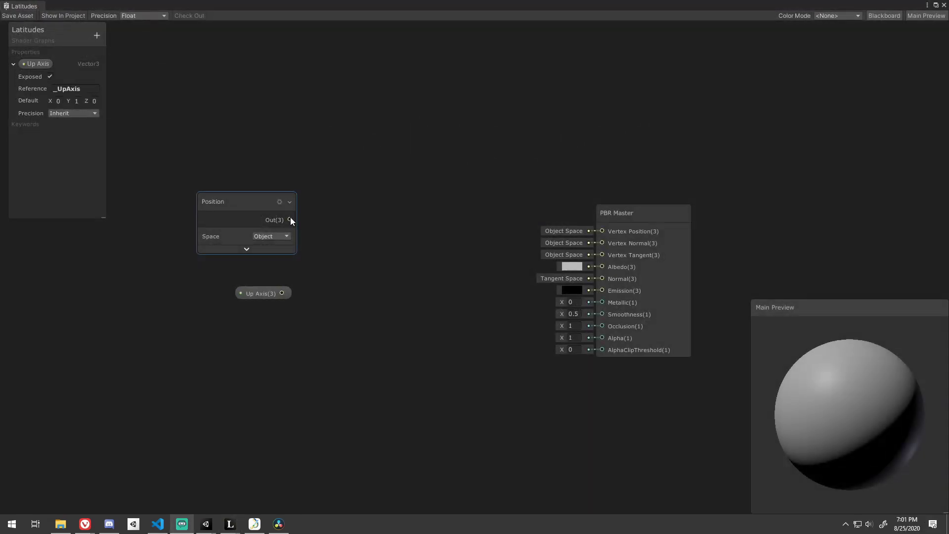
# Back in the Unity shader graph, add a Normalize node to the Position output and another to the Up Axis output.
pyautogui.moveTo(290, 219); pyautogui.dragTo(311, 221)
pyautogui.write('normalize')
pyautogui.press('Return')
pyautogui.moveTo(281, 293); pyautogui.dragTo(337, 274)
pyautogui.write('normalize')
pyautogui.press('Return')
pyautogui.click(374, 306)
# Add a Dot Product node taking both Normalize outputs as A and B, and move PBR Master farther away to free space.
pyautogui.moveTo(374, 226); pyautogui.dragTo(409, 234)
pyautogui.write('dot')
pyautogui.press('Return')
pyautogui.moveTo(369, 294); pyautogui.dragTo(409, 256)
pyautogui.moveTo(654, 216); pyautogui.dragTo(947, 85)
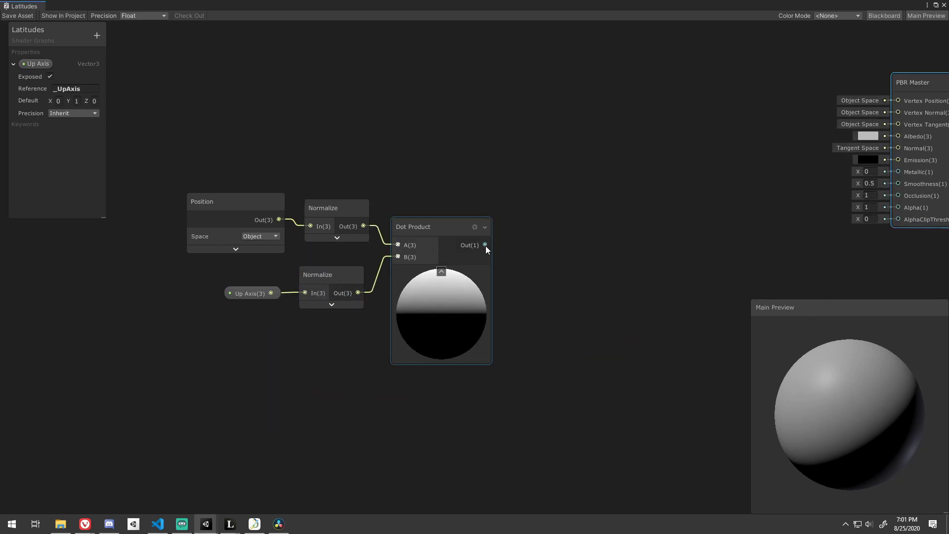
# Add an Arccosine node fed by the Dot Product output.
pyautogui.moveTo(486, 244); pyautogui.dragTo(535, 237)
pyautogui.write('arccos')
pyautogui.press('Return')
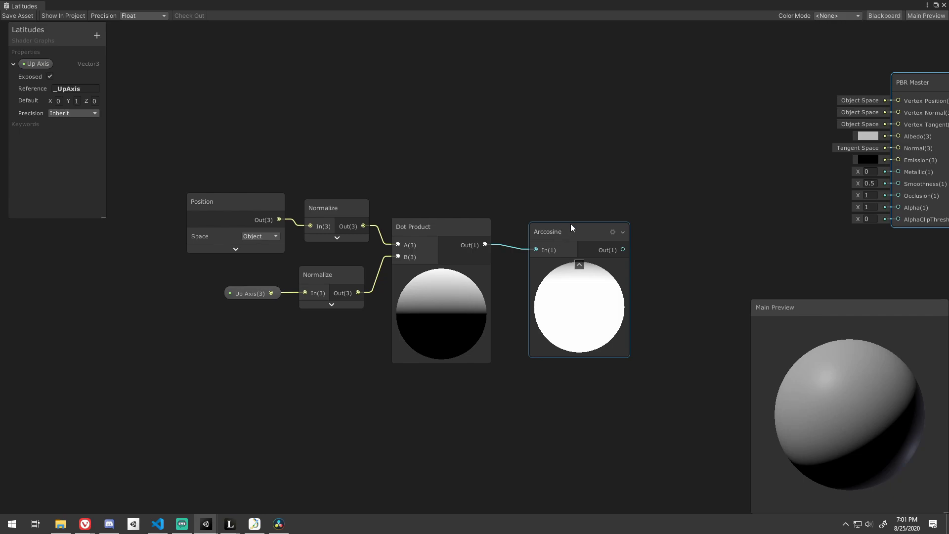
pyautogui.click(630, 224)
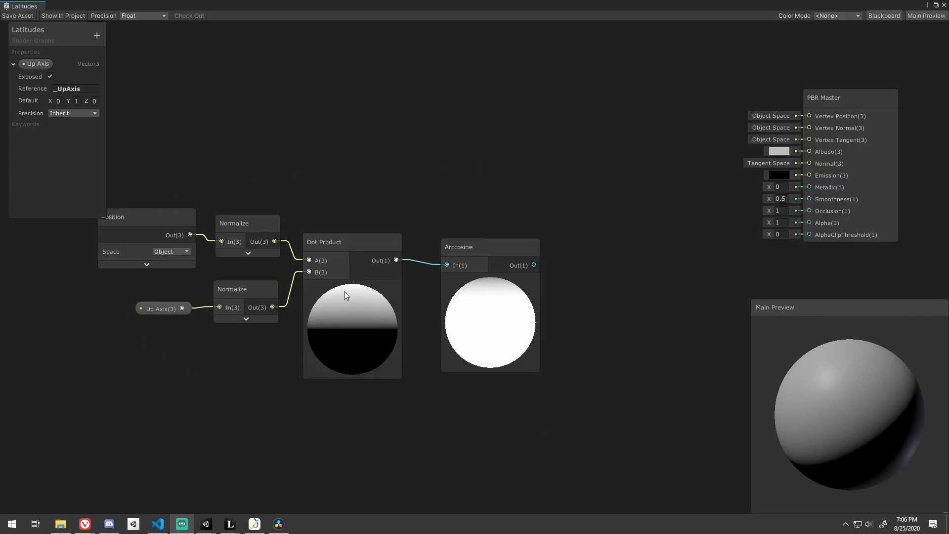
# Add a Radians To Degrees node fed by the Arccosine output.
pyautogui.moveTo(462, 249); pyautogui.dragTo(515, 236)
pyautogui.write('d')
pyautogui.press('BackSpace')
pyautogui.write('rda')
pyautogui.press('BackSpace')
pyautogui.press('BackSpace')
pyautogui.write('adian')
pyautogui.press('Return')
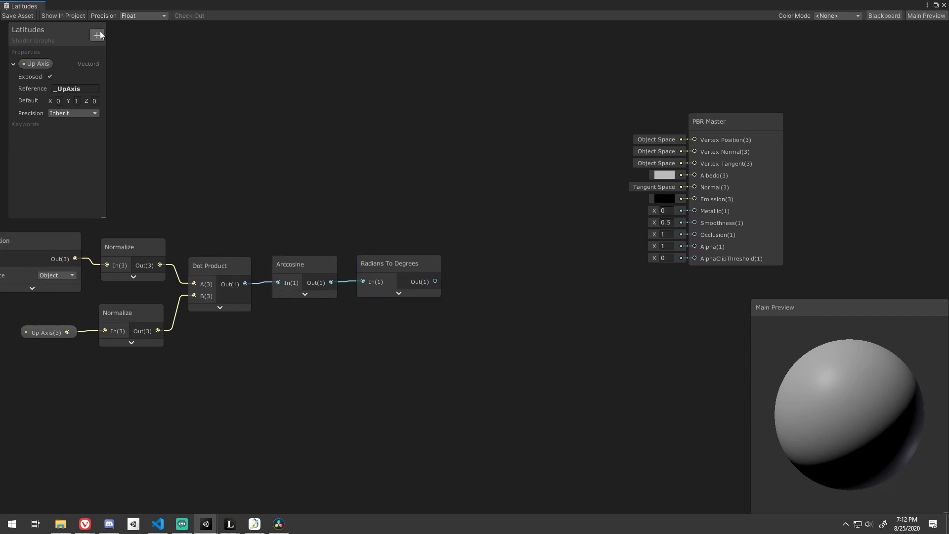
# Add a Vector1 property Degrees Between Lines with reference _DegreesBetweenLines and default 10, widening the blackboard to fit.
pyautogui.click(98, 32)
pyautogui.click(125, 36)
pyautogui.write('Degrees Between Lines')
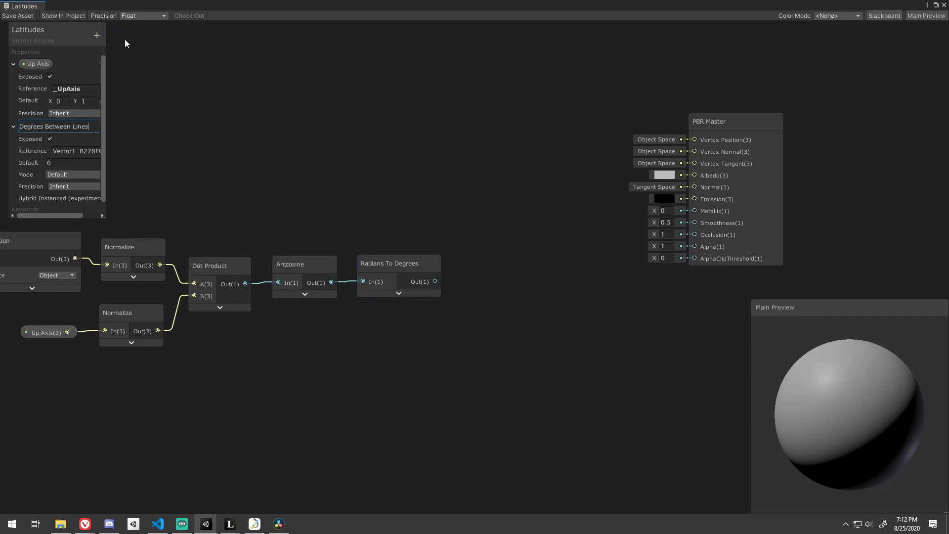
pyautogui.press('Return')
pyautogui.click(85, 151)
pyautogui.write('_DegreesBetwe')
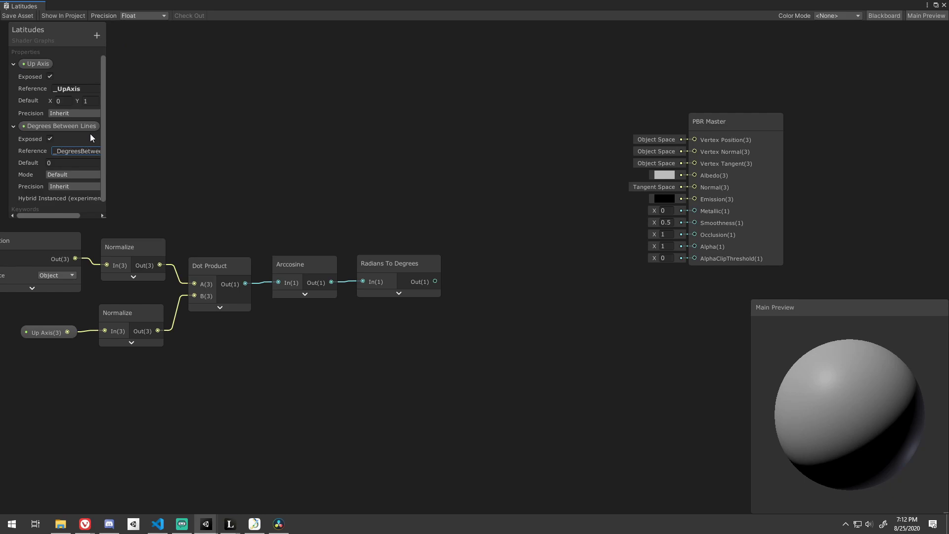
pyautogui.press('Return')
pyautogui.moveTo(103, 216); pyautogui.dragTo(157, 215)
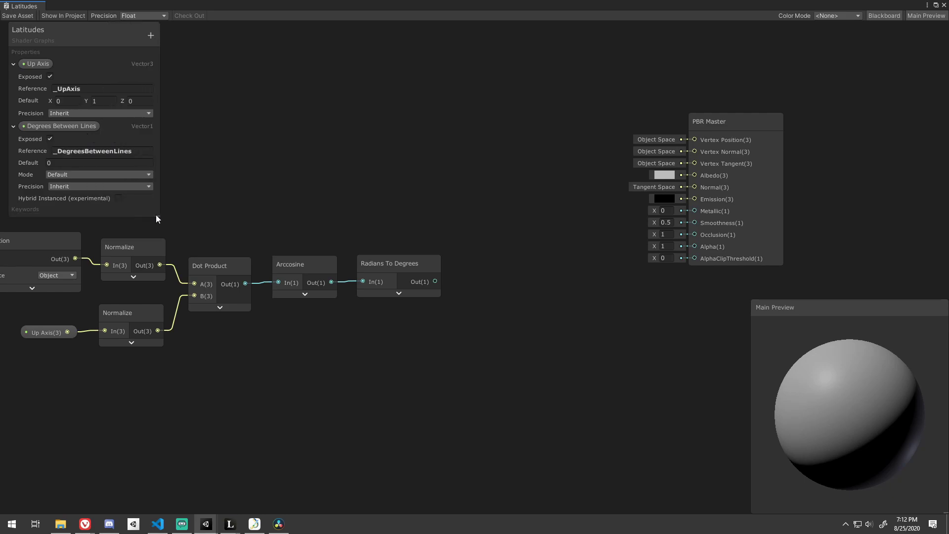
pyautogui.click(94, 163)
# Place the Degrees Between Lines property above the Radians To Degrees node and move PBR Master farther away.
pyautogui.moveTo(61, 128); pyautogui.dragTo(415, 208)
pyautogui.moveTo(466, 229); pyautogui.dragTo(342, 238, button='middle')
pyautogui.moveTo(343, 227); pyautogui.dragTo(284, 231)
pyautogui.moveTo(596, 141); pyautogui.dragTo(893, 94)
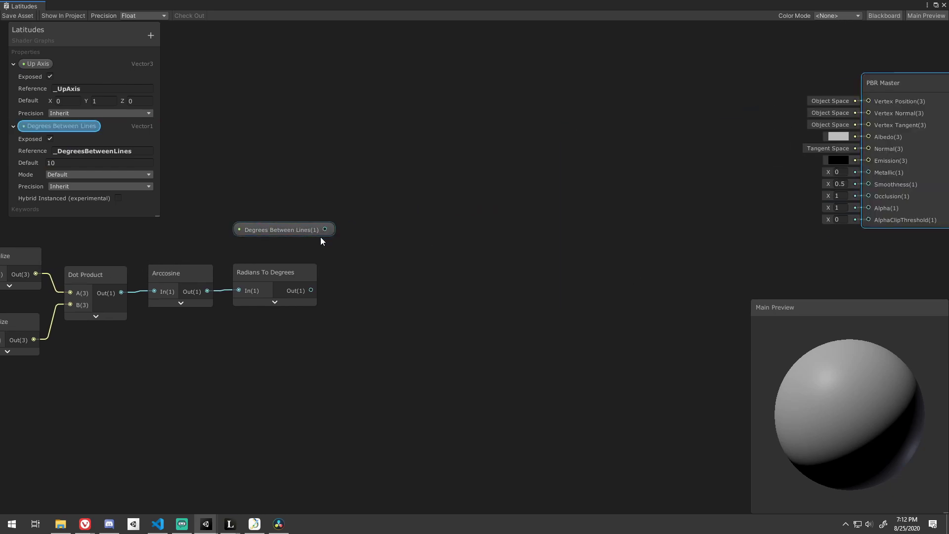
# Add a Modulo node with the Radians To Degrees output as A and Degrees Between Lines as B.
pyautogui.moveTo(311, 290); pyautogui.dragTo(417, 262)
pyautogui.write('modulo')
pyautogui.press('Return')
pyautogui.moveTo(325, 229); pyautogui.dragTo(380, 269)
# Add a sticky note titled "Degrees to line below" and place it directly under the Modulo node.
pyautogui.rightClick(407, 209)
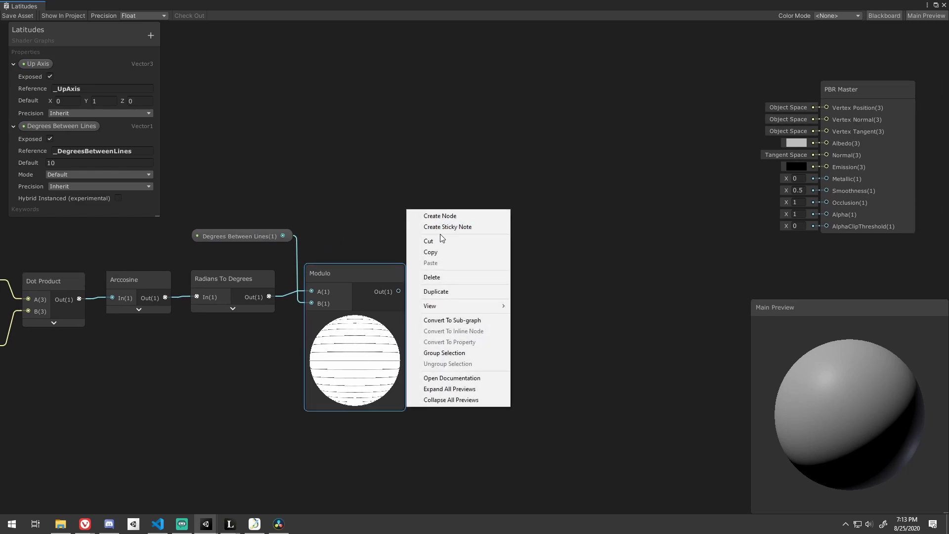
pyautogui.click(445, 227)
pyautogui.write('Degrees')
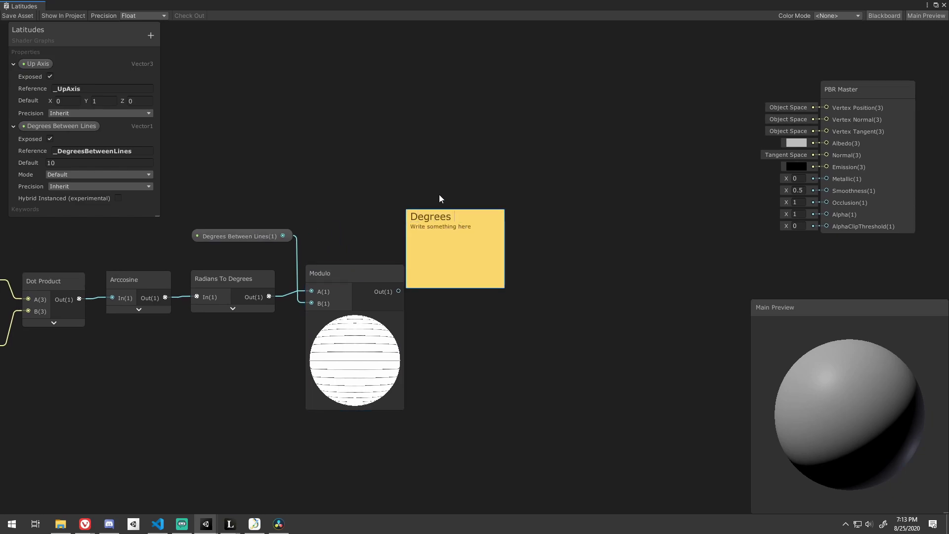
pyautogui.write(' to line below')
pyautogui.moveTo(464, 255); pyautogui.dragTo(349, 431)
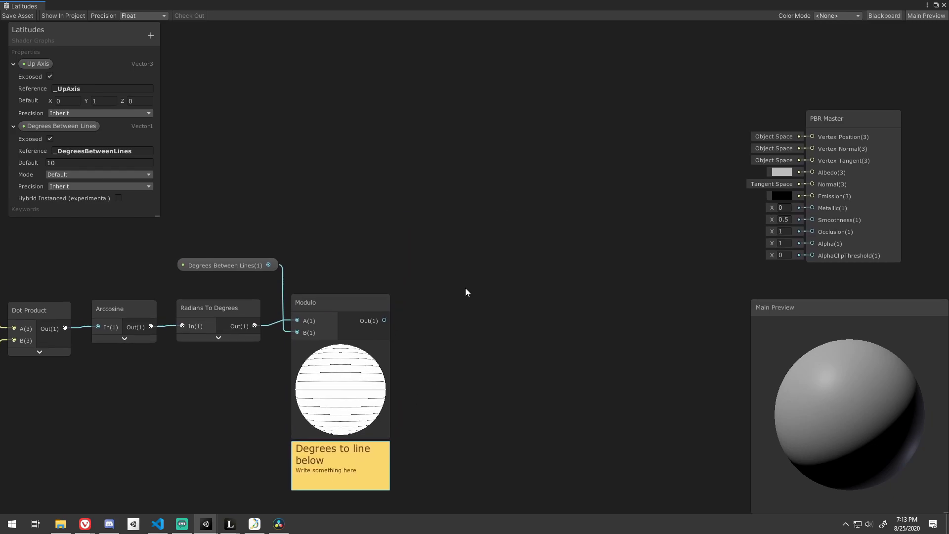
# Add a Subtract node with Degrees Between Lines as A and the Modulo output as B.
pyautogui.moveTo(384, 321); pyautogui.dragTo(441, 247)
pyautogui.write('sub')
pyautogui.press('Return')
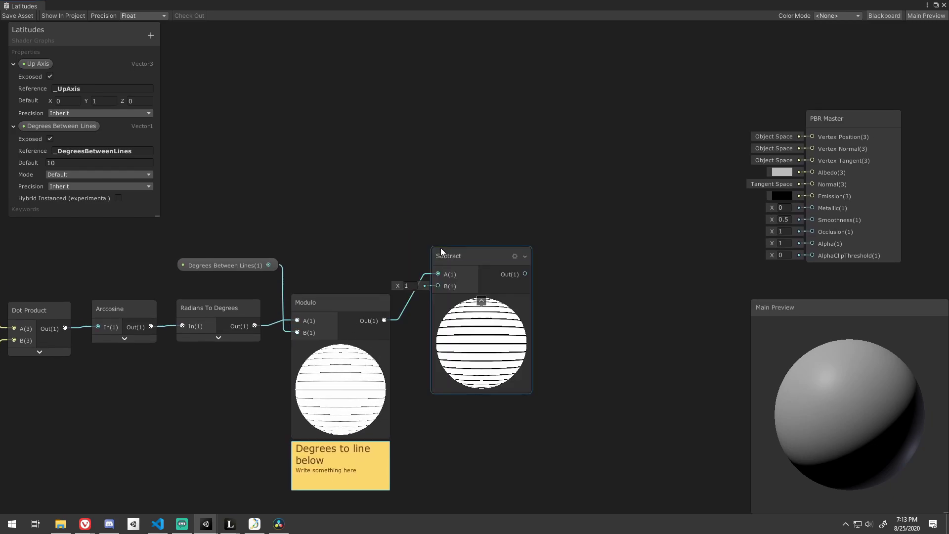
pyautogui.moveTo(385, 319); pyautogui.dragTo(438, 287)
pyautogui.moveTo(268, 265); pyautogui.dragTo(531, 277)
# Add a Minimum node with the Subtract output as A and the Modulo output as B.
pyautogui.write('mini')
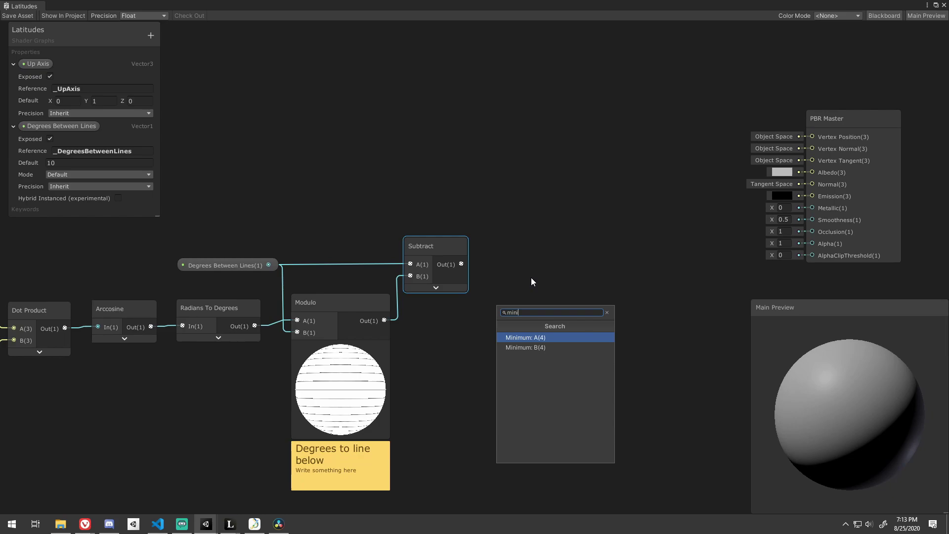
pyautogui.press('Return')
pyautogui.moveTo(561, 307); pyautogui.dragTo(503, 306)
pyautogui.moveTo(384, 320); pyautogui.dragTo(512, 299)
# Add a sticky note titled "Degrees to line above", shrink it and place it directly above the Subtract node.
pyautogui.rightClick(559, 187)
pyautogui.click(632, 203)
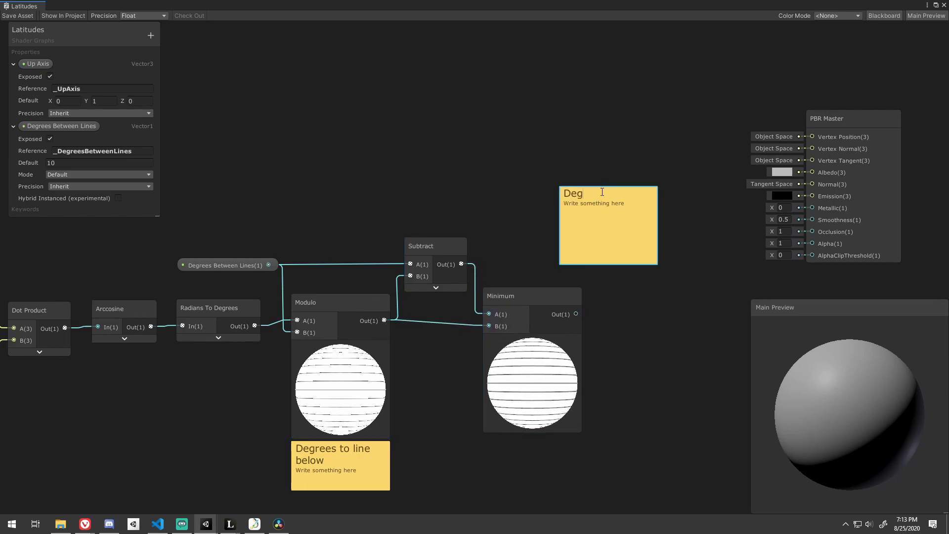
pyautogui.write('Degrees to line above')
pyautogui.moveTo(617, 208); pyautogui.dragTo(440, 181)
pyautogui.moveTo(394, 234); pyautogui.dragTo(394, 207)
pyautogui.moveTo(427, 161); pyautogui.dragTo(431, 185)
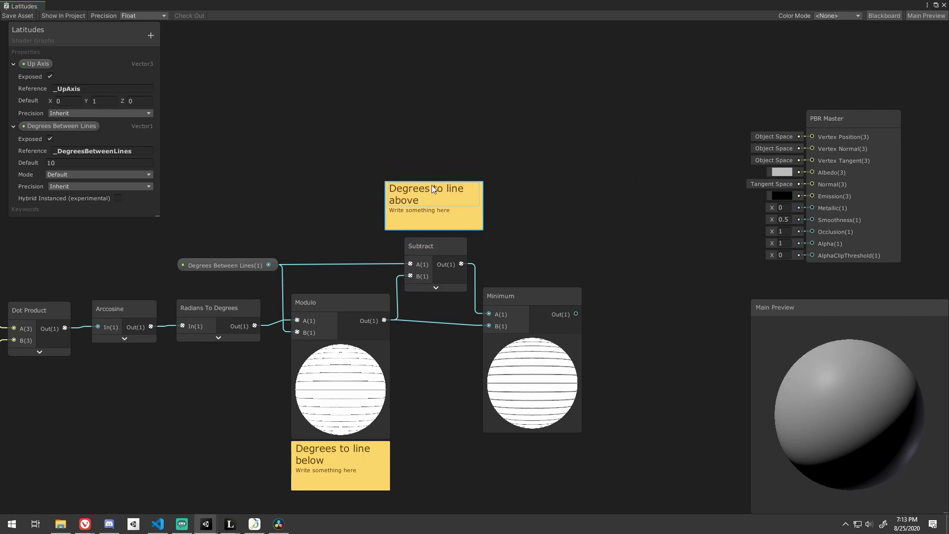
# Add a Vector1 property named Thickness In Degrees to the graph.
pyautogui.click(150, 35)
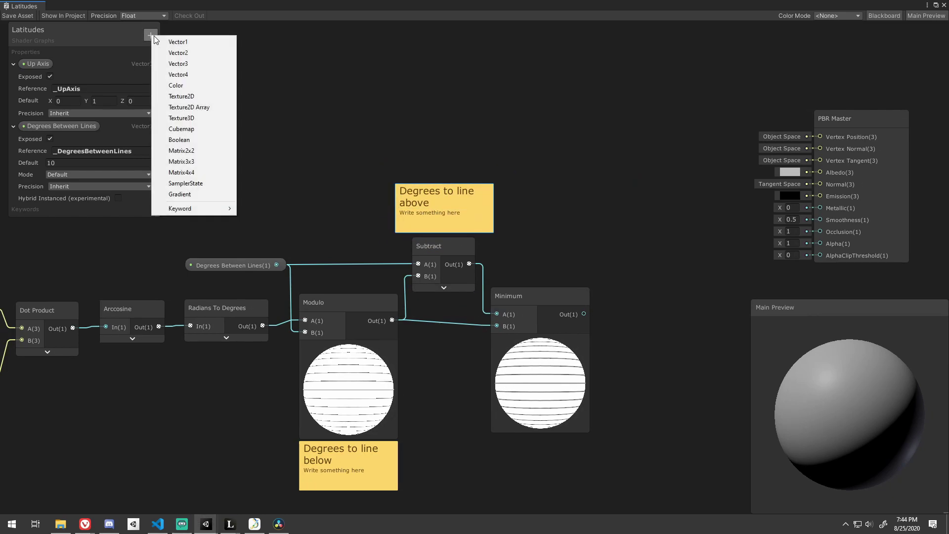
pyautogui.click(182, 42)
pyautogui.write('T')
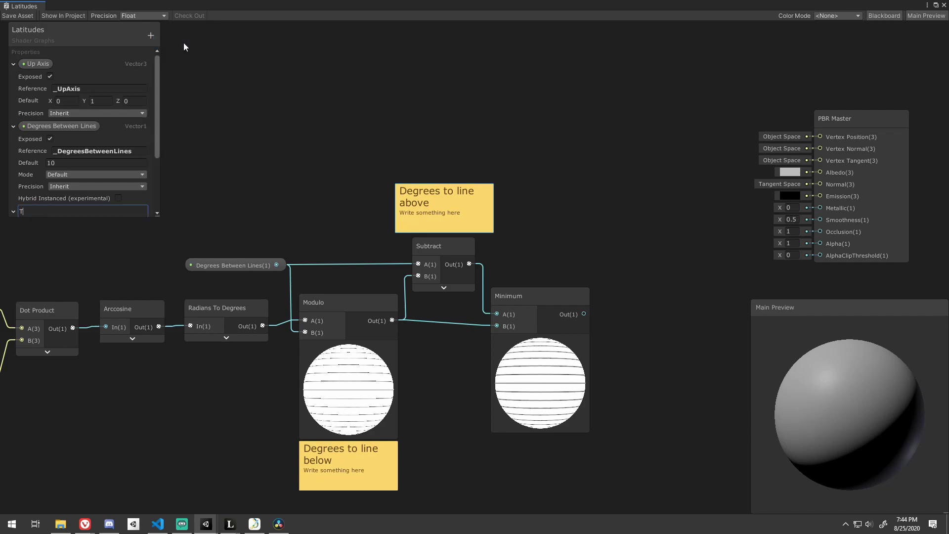
pyautogui.write('hickness In Degrees')
pyautogui.press('Return')
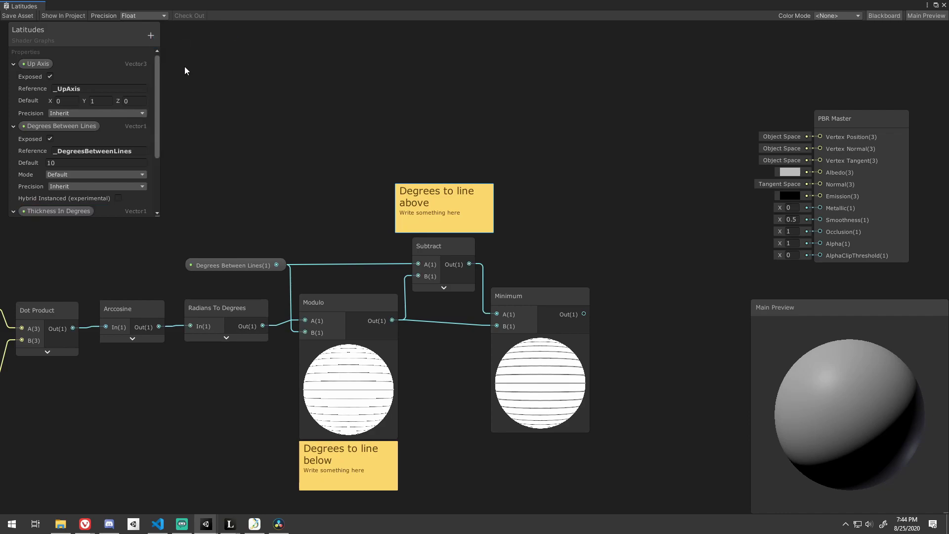
# Set the Thickness In Degrees reference to _ThicknessInDegrees and its default value to 1.
pyautogui.scroll(-2, 99, 170)
pyautogui.click(87, 178)
pyautogui.write('_ThicknessInD')
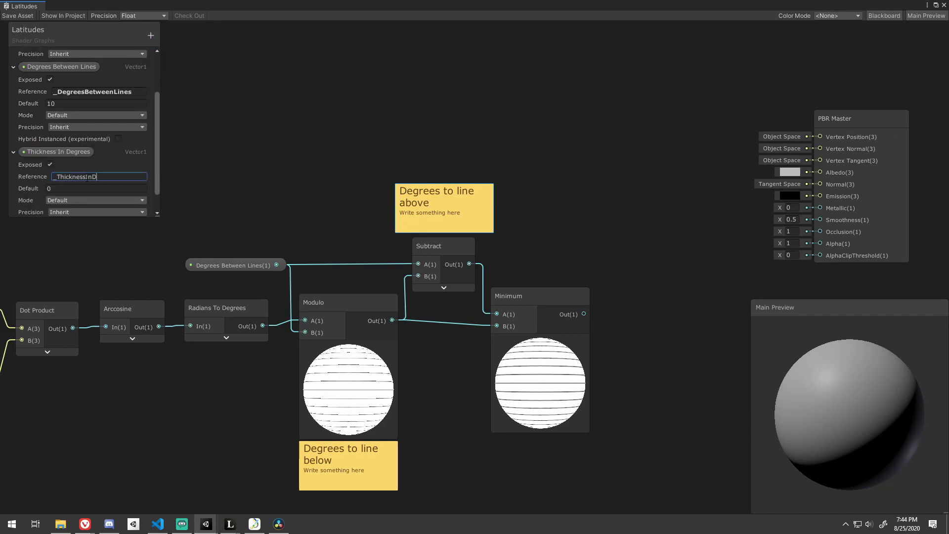
pyautogui.write('egrees')
pyautogui.press('Return')
pyautogui.click(69, 188)
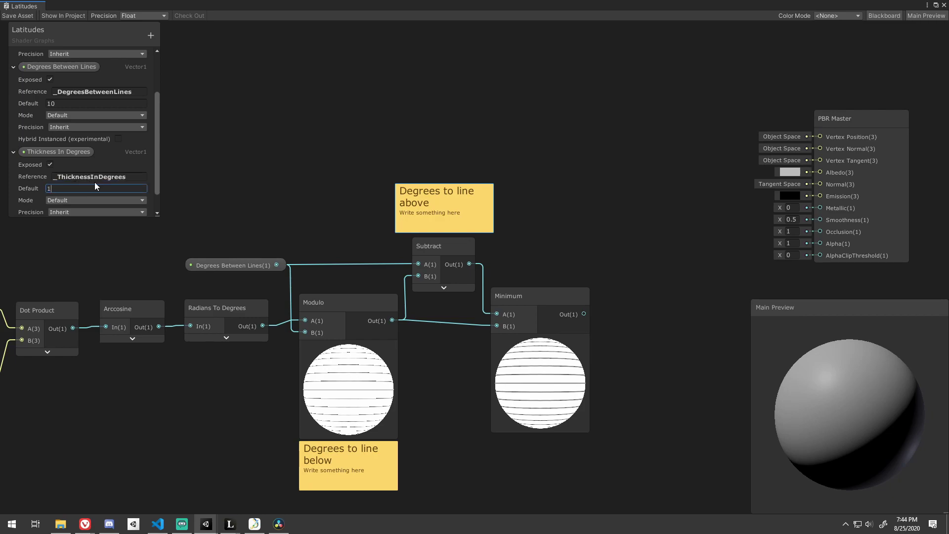
# Place Thickness In Degrees in the graph and feed it into a new Multiply node with B set to 0.5, its preview collapsed.
pyautogui.moveTo(52, 149); pyautogui.dragTo(445, 136)
pyautogui.press('space')
pyautogui.write('multi')
pyautogui.press('Return')
pyautogui.click(449, 157)
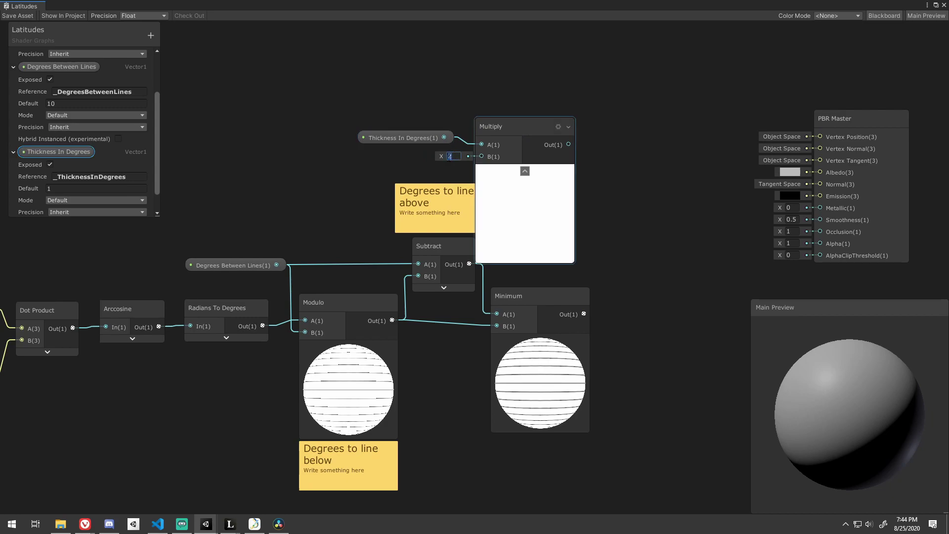
pyautogui.write('.5')
pyautogui.press('Return')
pyautogui.click(525, 171)
pyautogui.moveTo(507, 127); pyautogui.dragTo(515, 122)
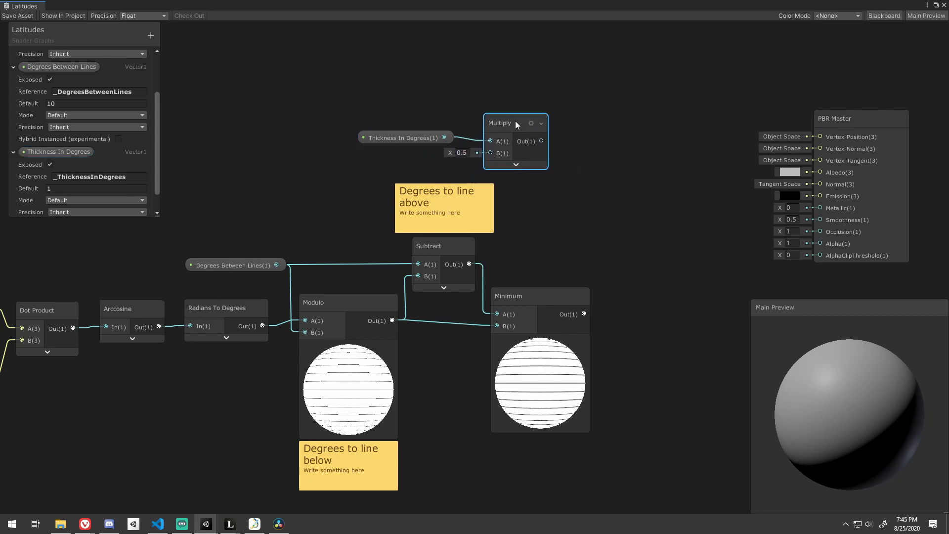
# Add a Subtract node with the thickness Multiply output as A and the Minimum output as B, and move PBR Master farther away.
pyautogui.moveTo(562, 133); pyautogui.dragTo(426, 144, button='middle')
pyautogui.moveTo(406, 151); pyautogui.dragTo(469, 130)
pyautogui.write('subtract')
pyautogui.press('Return')
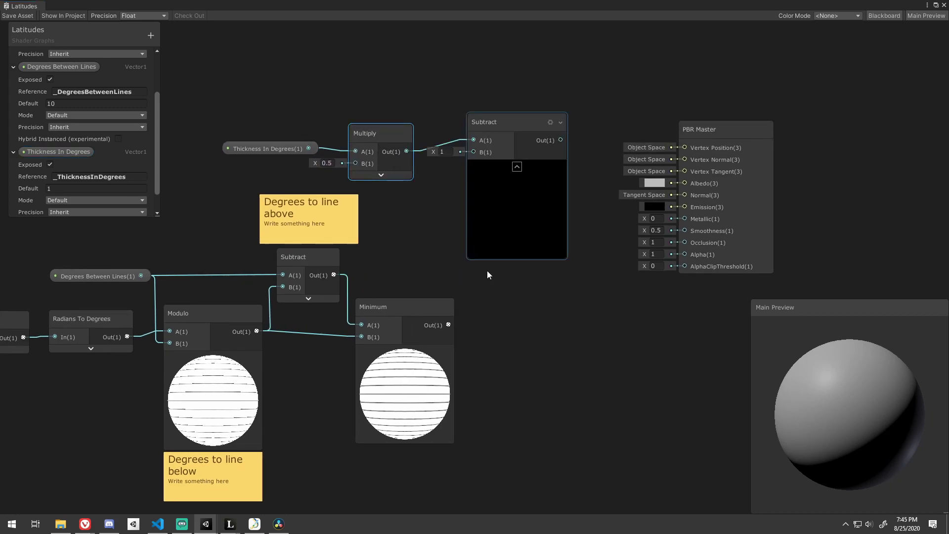
pyautogui.moveTo(448, 325); pyautogui.dragTo(474, 152)
pyautogui.moveTo(616, 139); pyautogui.dragTo(399, 166, button='middle')
pyautogui.moveTo(494, 157); pyautogui.dragTo(806, 107)
pyautogui.moveTo(621, 136); pyautogui.dragTo(691, 144, button='middle')
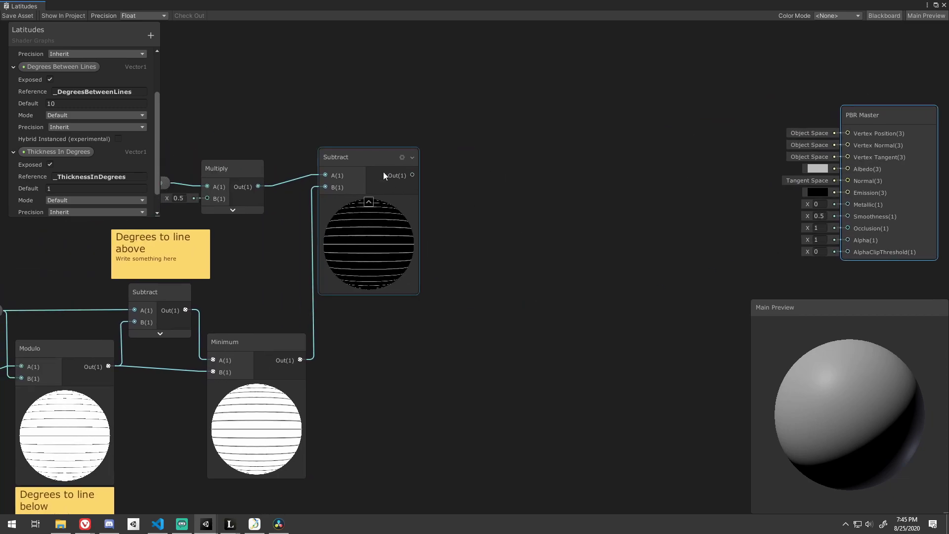
# Add a Clamp node fed by the new Subtract output, with Min 0 and Max 1.
pyautogui.moveTo(412, 175); pyautogui.dragTo(426, 171)
pyautogui.write('clamp')
pyautogui.press('Return')
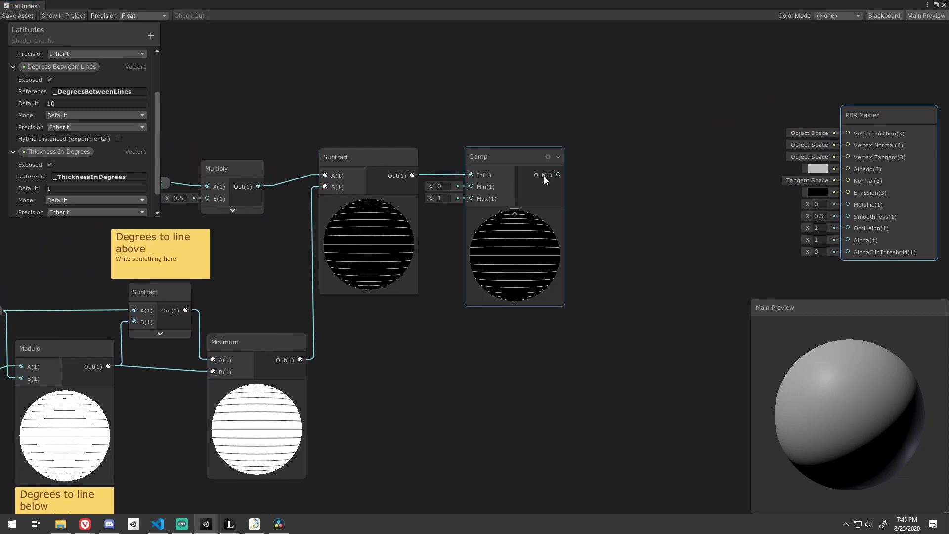
# Add a Ceiling node fed by the Clamp output, collapse the Clamp preview and move Ceiling beside it.
pyautogui.moveTo(559, 175); pyautogui.dragTo(638, 158)
pyautogui.write('ceiling')
pyautogui.press('Return')
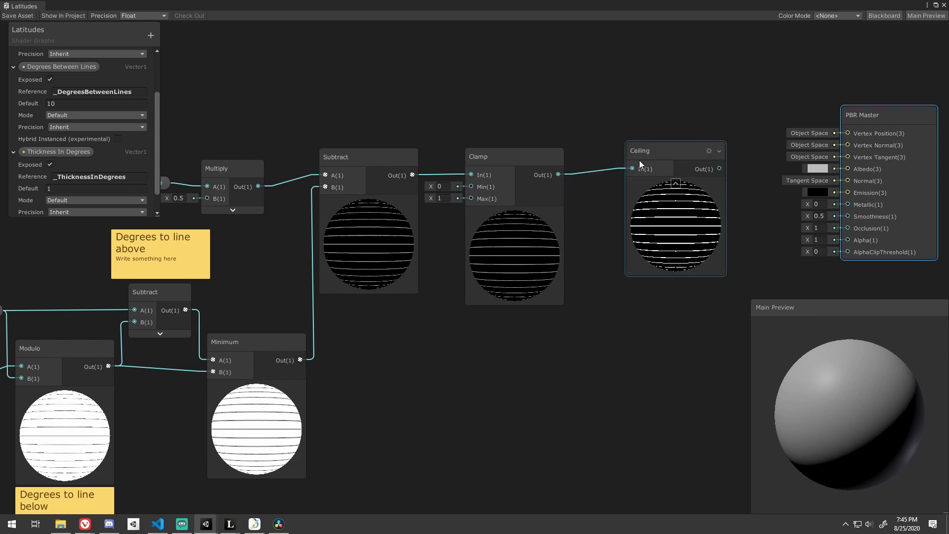
pyautogui.click(514, 213)
pyautogui.click(640, 152)
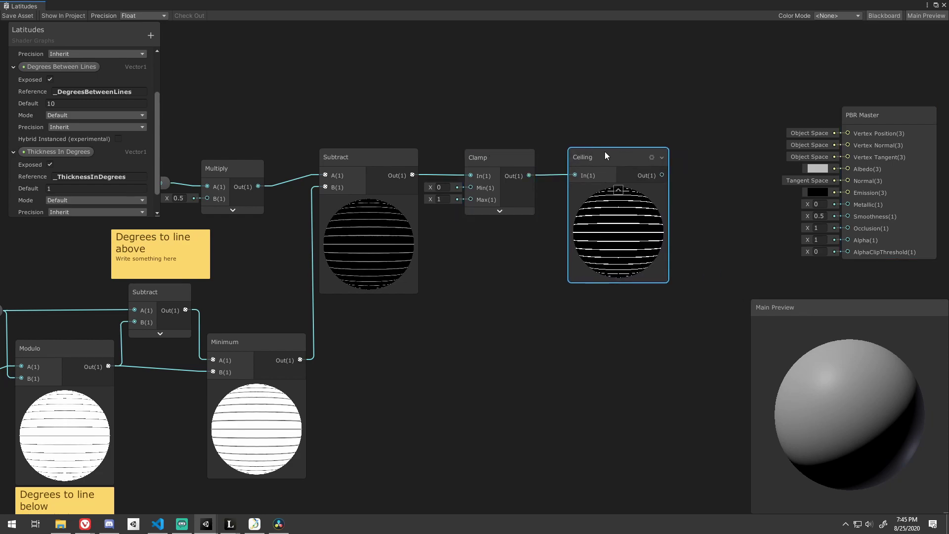
# Connect the Ceiling output to the PBR Master Alpha input and set the master's surface to Transparent.
pyautogui.moveTo(285, 155); pyautogui.dragTo(509, 157, button='middle')
pyautogui.moveTo(445, 132); pyautogui.dragTo(317, 151, button='middle')
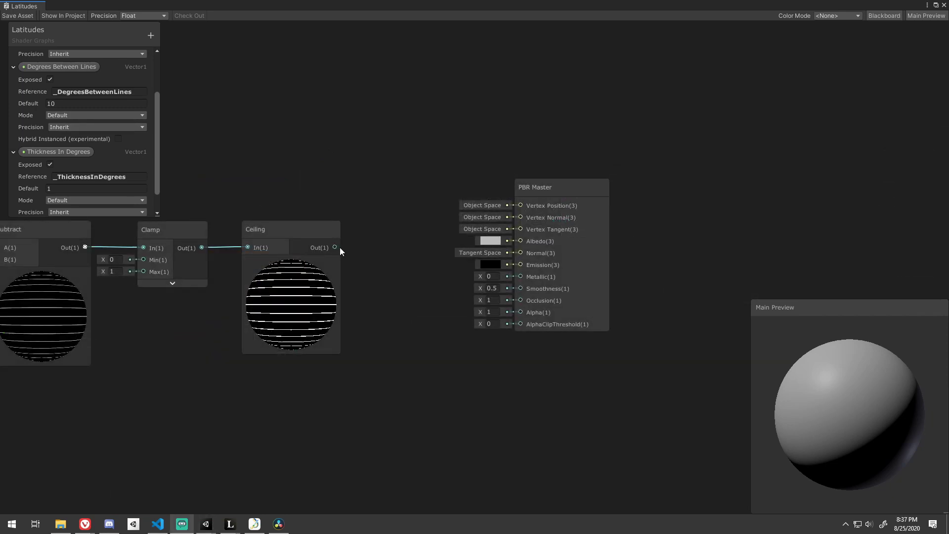
pyautogui.moveTo(335, 246); pyautogui.dragTo(521, 312)
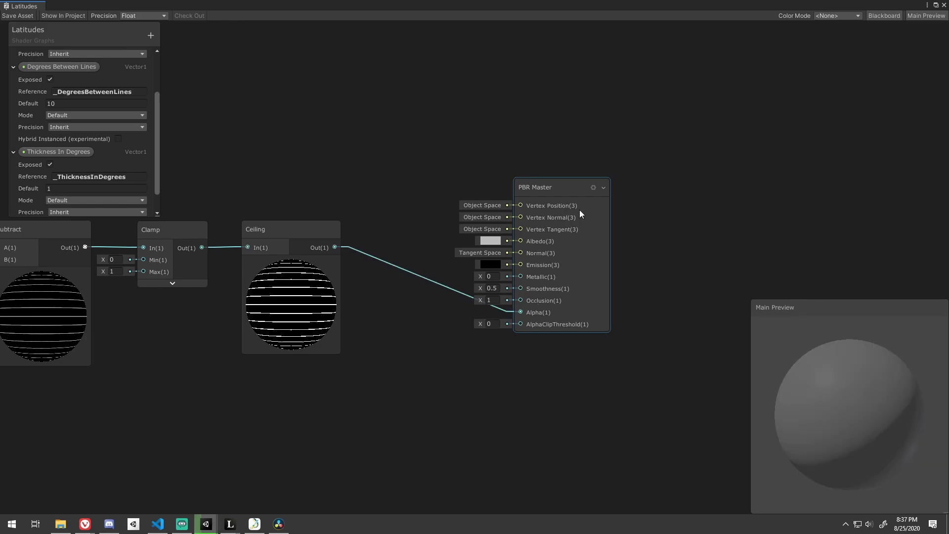
pyautogui.click(594, 187)
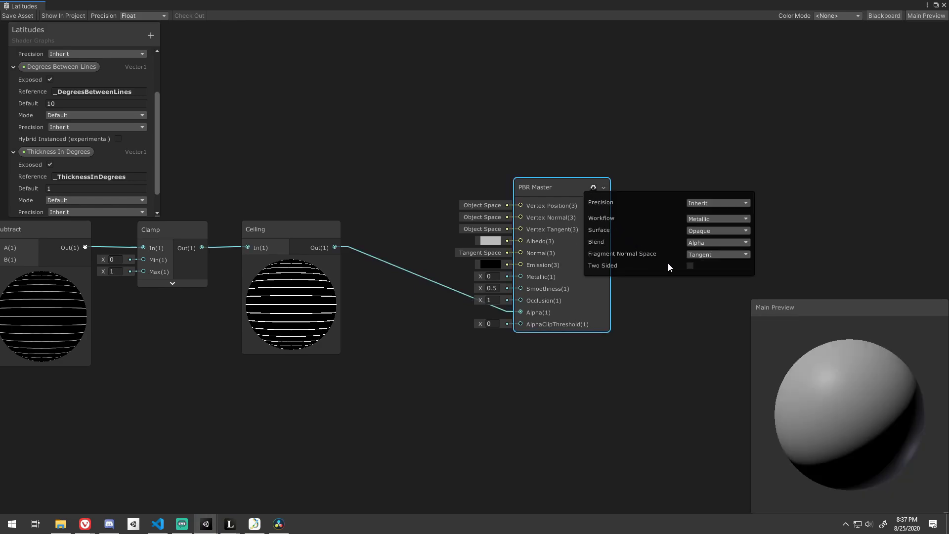
pyautogui.click(707, 230)
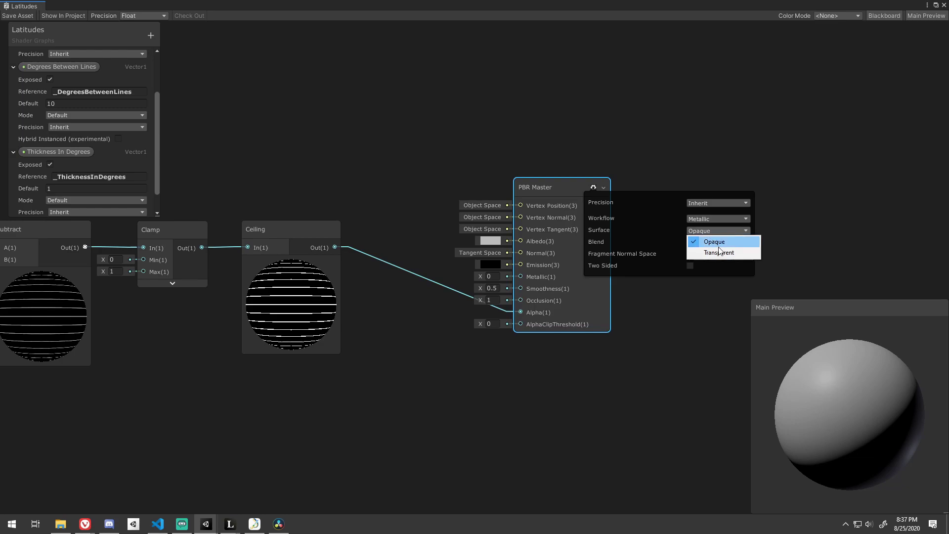
pyautogui.click(721, 249)
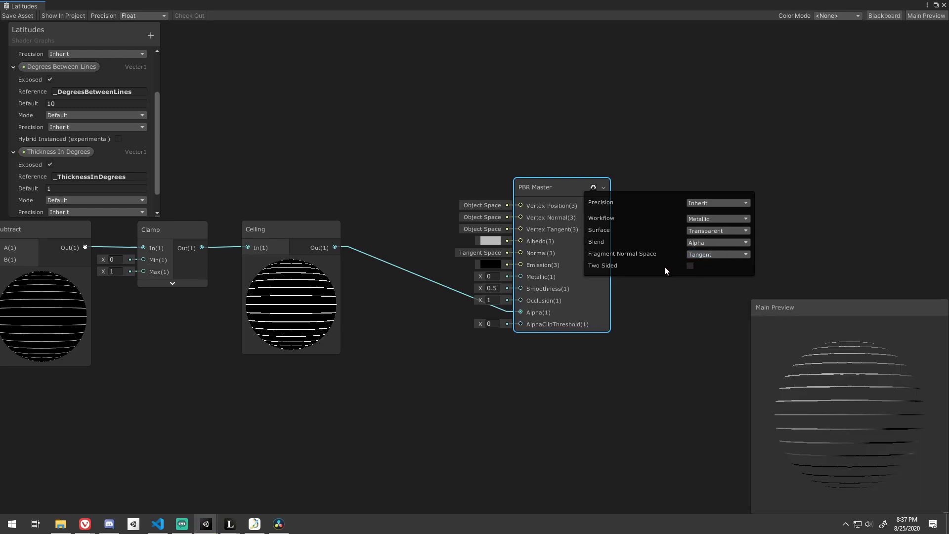
# Make the PBR Master two-sided, check the lines in the main preview, and move the node level with the Ceiling output.
pyautogui.moveTo(830, 395); pyautogui.dragTo(860, 456)
pyautogui.click(690, 265)
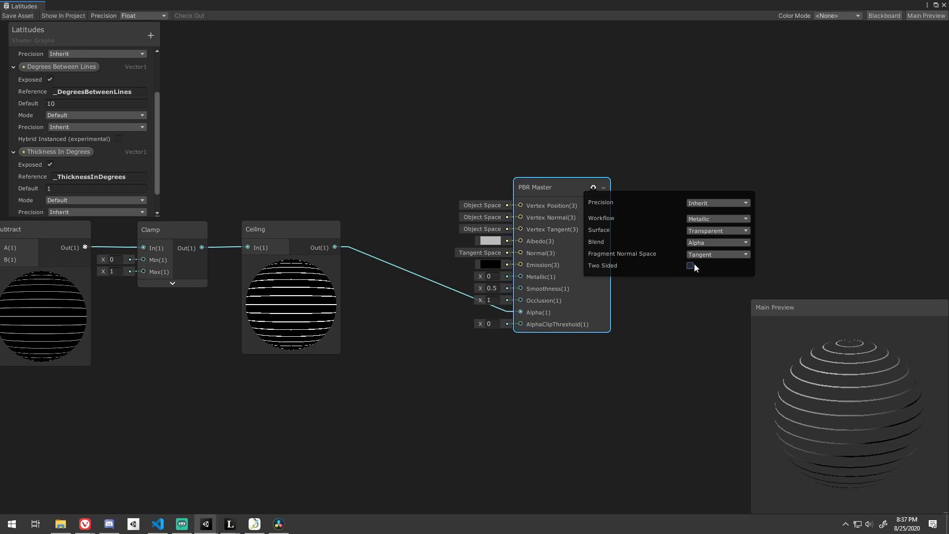
pyautogui.moveTo(867, 406)
pyautogui.mouseDown()
pyautogui.moveTo(862, 375)
pyautogui.moveTo(873, 408)
pyautogui.moveTo(872, 396)
pyautogui.mouseUp()
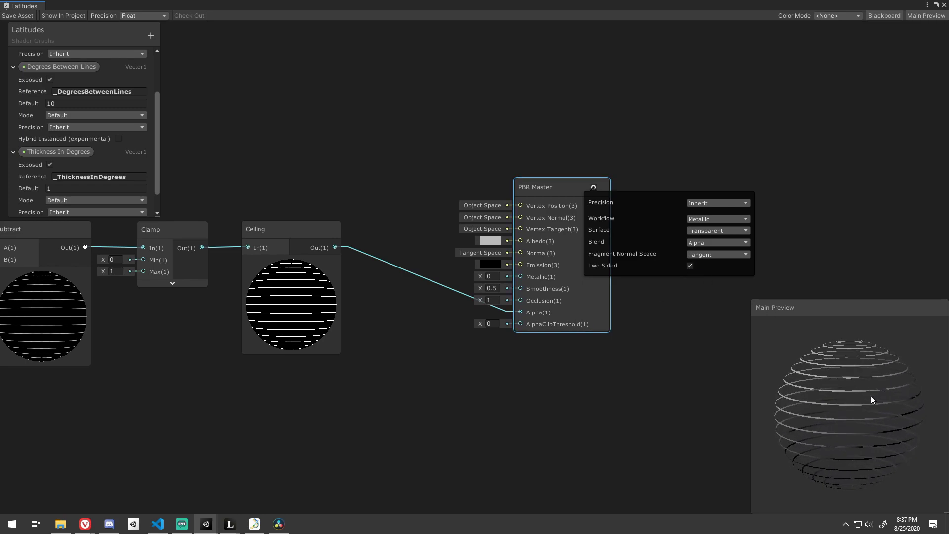
pyautogui.click(594, 185)
pyautogui.moveTo(465, 154); pyautogui.dragTo(561, 249, button='middle')
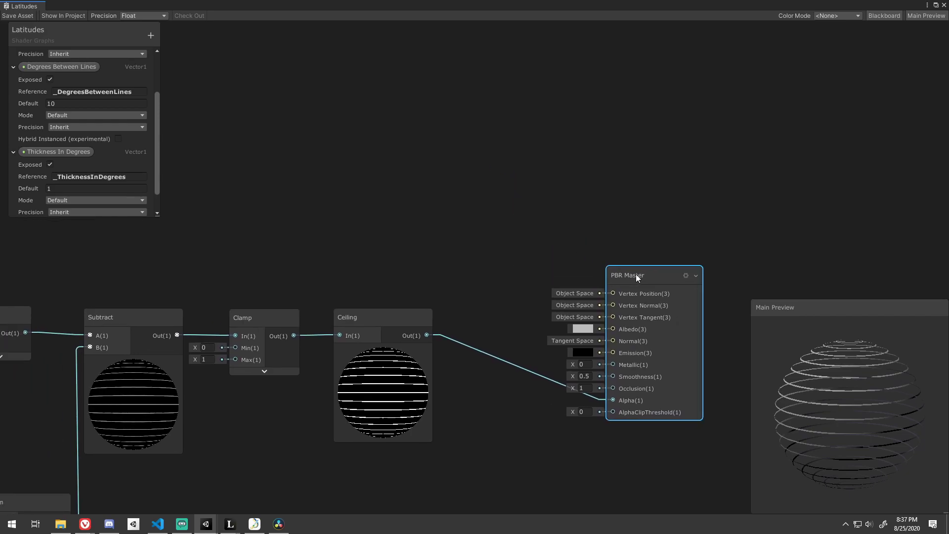
pyautogui.moveTo(637, 277); pyautogui.dragTo(653, 211)
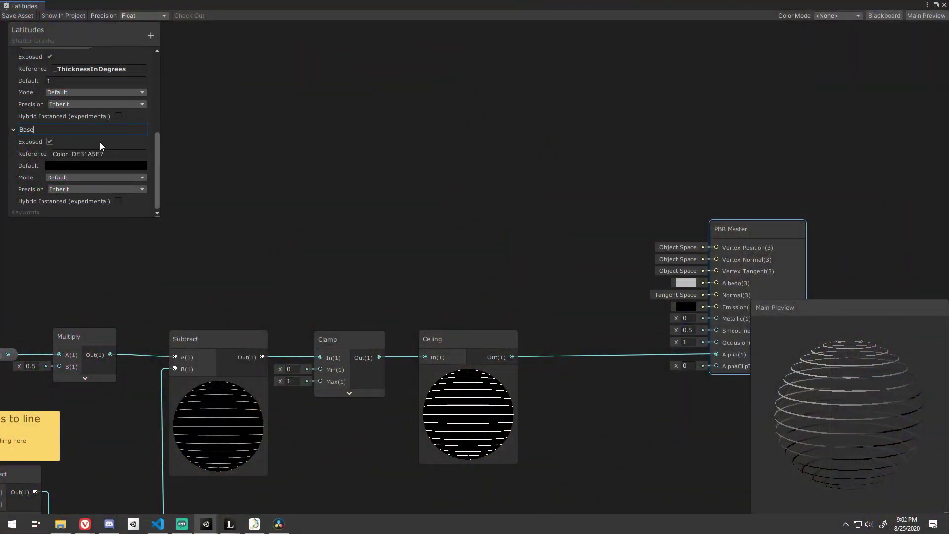
# Name the new color property BaseColor, with reference _BaseColor and a bright green default.
pyautogui.write('Color')
pyautogui.press('Return')
pyautogui.click(79, 154)
pyautogui.write('_BaseColor')
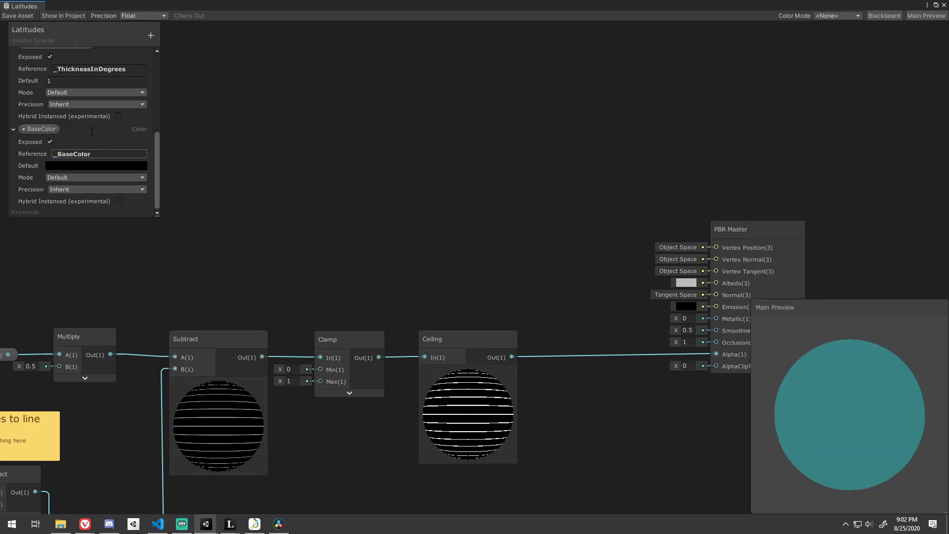
pyautogui.click(136, 165)
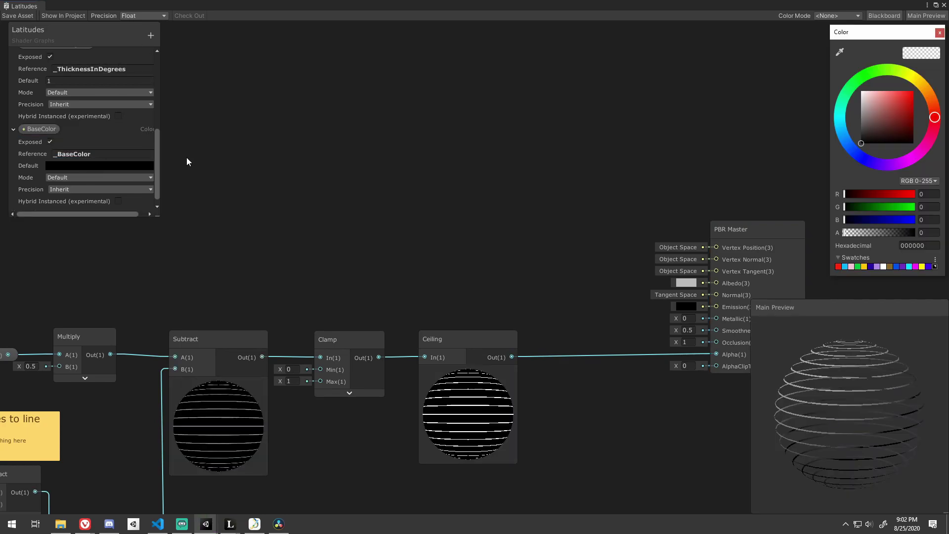
pyautogui.click(940, 32)
# Add a Color property named EmissionColor with the reference _EmissionColor.
pyautogui.click(150, 35)
pyautogui.click(173, 88)
pyautogui.write('Emis')
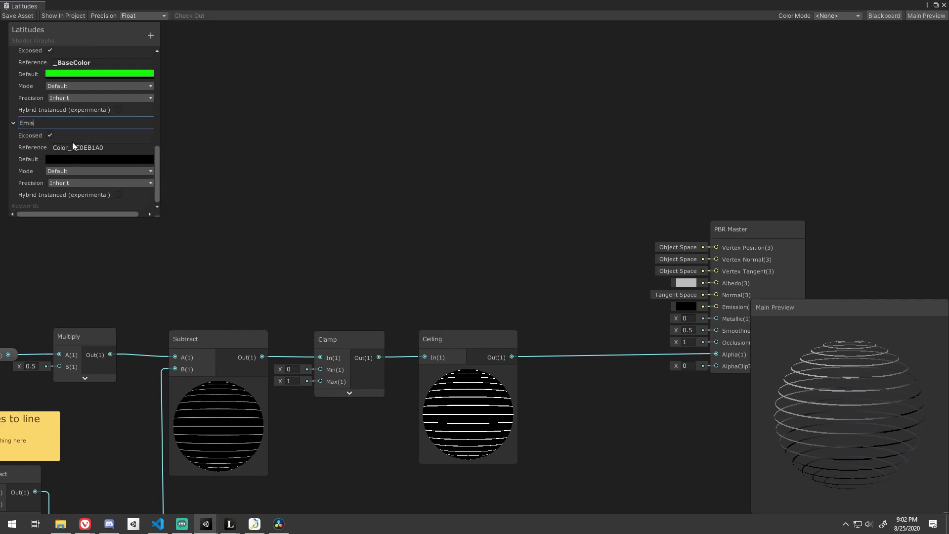
pyautogui.write('sionColor')
pyautogui.press('Return')
pyautogui.click(90, 148)
pyautogui.write('_EmissionColor')
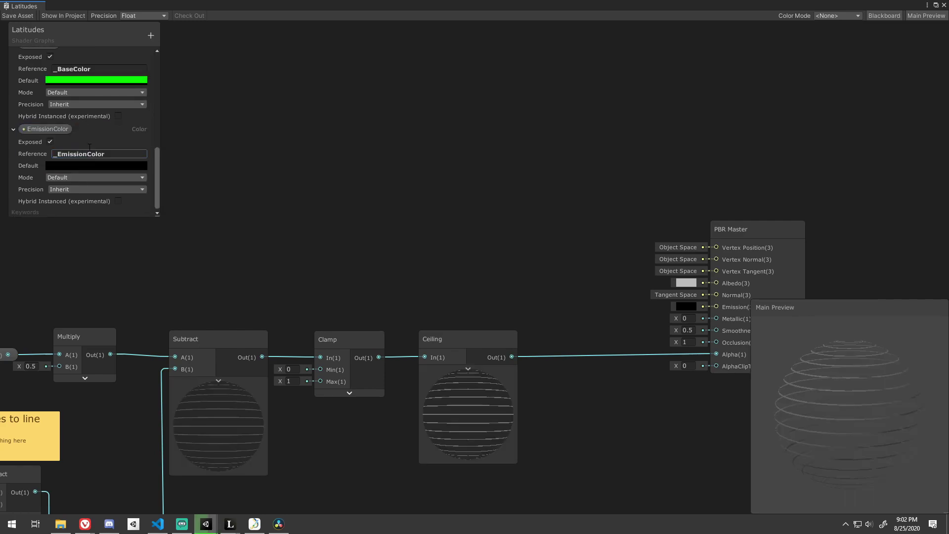
# Set the EmissionColor mode to HDR and its default color to white.
pyautogui.click(94, 165)
pyautogui.click(84, 177)
pyautogui.click(81, 198)
pyautogui.click(94, 165)
pyautogui.moveTo(872, 106); pyautogui.dragTo(861, 90)
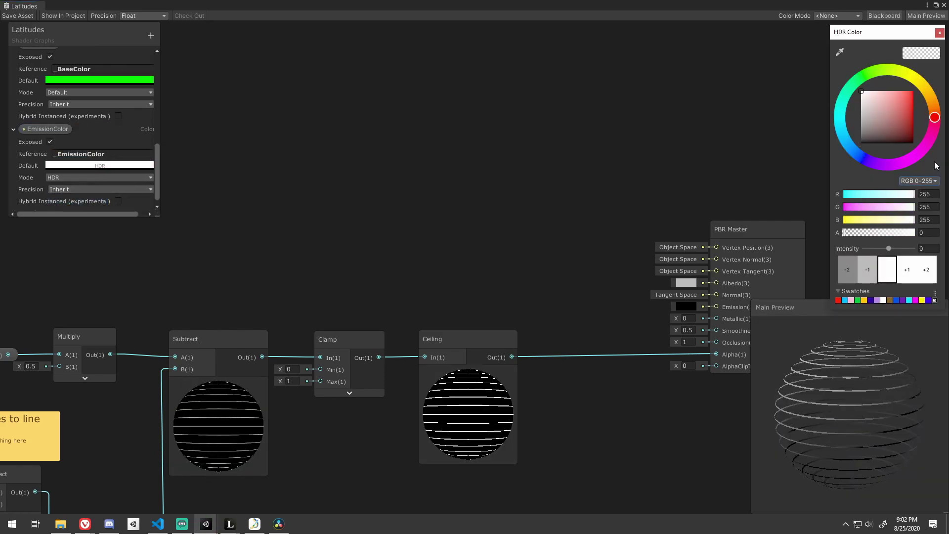
pyautogui.click(939, 35)
# Multiply BaseColor by the Ceiling output in a new Multiply node and connect the result to the PBR Master Albedo input.
pyautogui.moveTo(499, 374); pyautogui.dragTo(283, 402, button='middle')
pyautogui.scroll(2, 77, 122)
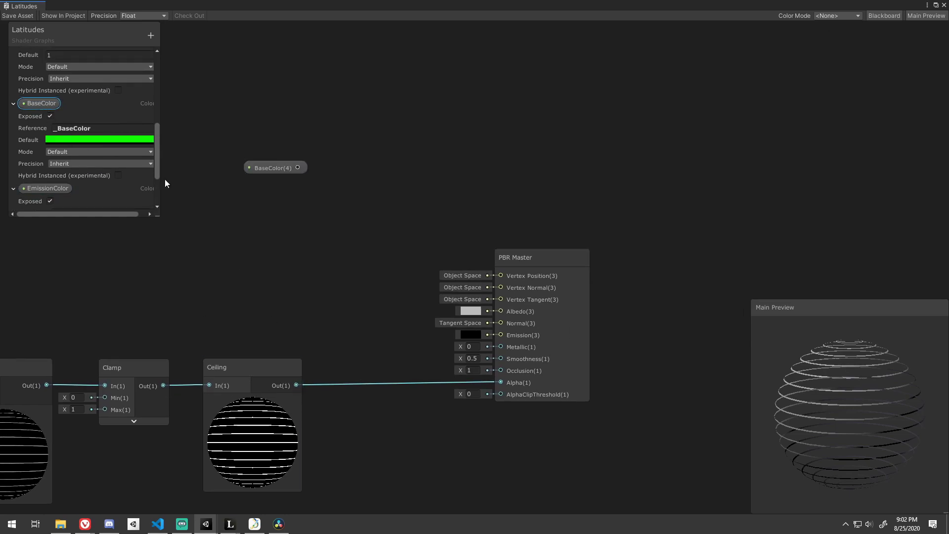
pyautogui.moveTo(296, 386); pyautogui.dragTo(354, 154)
pyautogui.write('n')
pyautogui.press('BackSpace')
pyautogui.write('mul')
pyautogui.click(346, 190)
pyautogui.moveTo(297, 168); pyautogui.dragTo(355, 156)
pyautogui.moveTo(506, 315); pyautogui.dragTo(503, 313)
pyautogui.moveTo(569, 330); pyautogui.dragTo(459, 314, button='middle')
pyautogui.moveTo(461, 314); pyautogui.dragTo(590, 316)
# Multiply the base color result by EmissionColor in a second Multiply node and connect it to the PBR Master Emission input.
pyautogui.moveTo(295, 153); pyautogui.dragTo(317, 245)
pyautogui.write('mul')
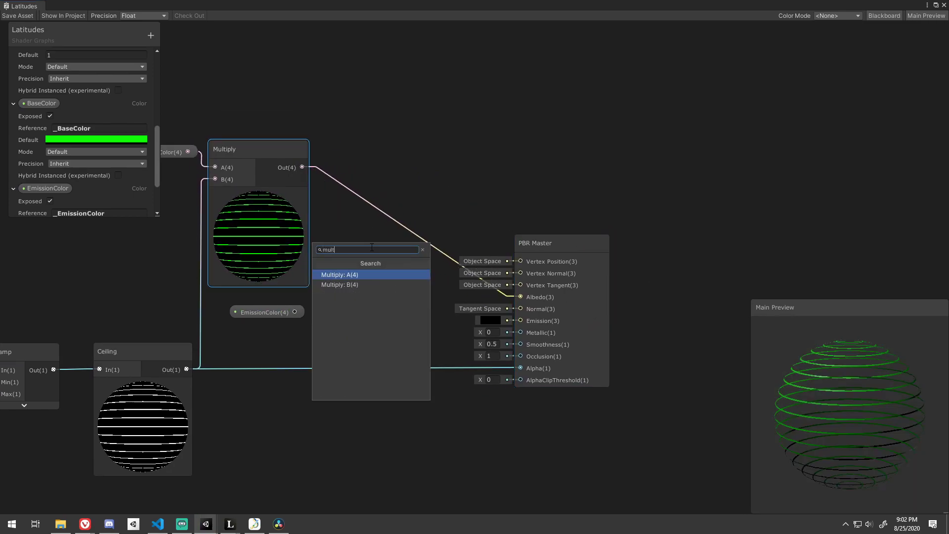
pyautogui.press('Return')
pyautogui.moveTo(295, 312); pyautogui.dragTo(357, 251)
pyautogui.moveTo(485, 295); pyautogui.dragTo(521, 321)
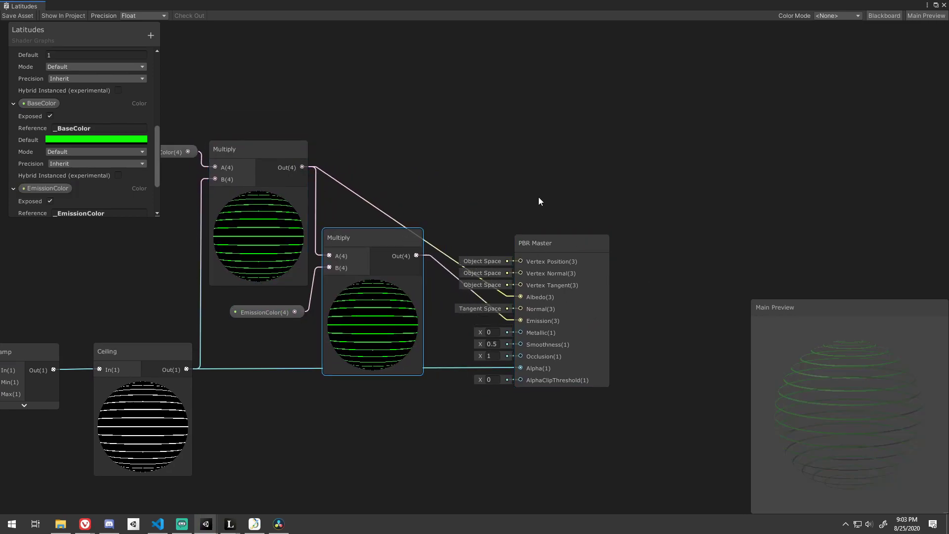
# Move PBR Master slightly away from the emission Multiply node and rotate the main preview sphere to inspect the lines.
pyautogui.moveTo(539, 197); pyautogui.dragTo(456, 205, button='middle')
pyautogui.moveTo(482, 271); pyautogui.dragTo(517, 286)
pyautogui.click(346, 188)
pyautogui.scroll(-2, 417, 179)
pyautogui.moveTo(341, 187); pyautogui.dragTo(492, 196, button='middle')
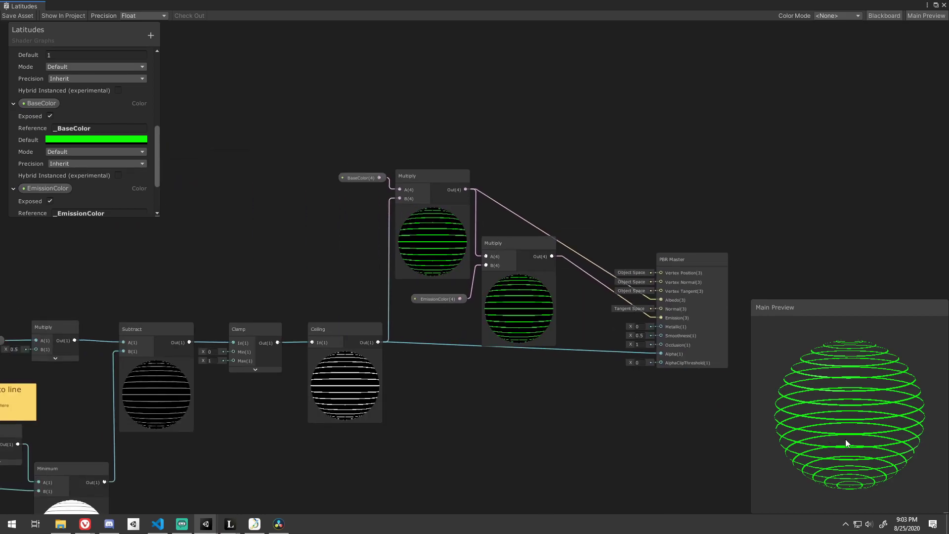
pyautogui.moveTo(846, 441); pyautogui.dragTo(870, 524)
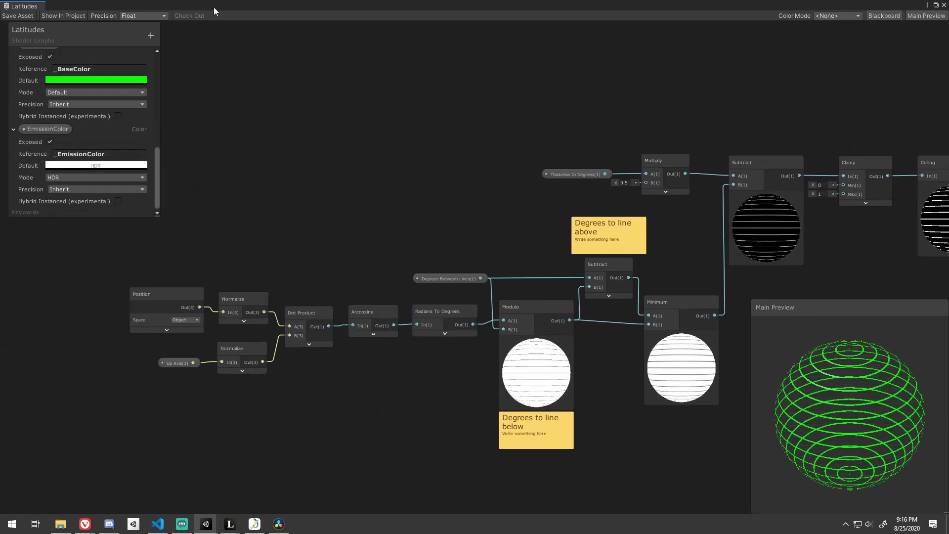
# Add a Vector1 property named Speed with the reference _Speed and a default of 10.
pyautogui.click(151, 36)
pyautogui.click(191, 39)
pyautogui.write('Speed')
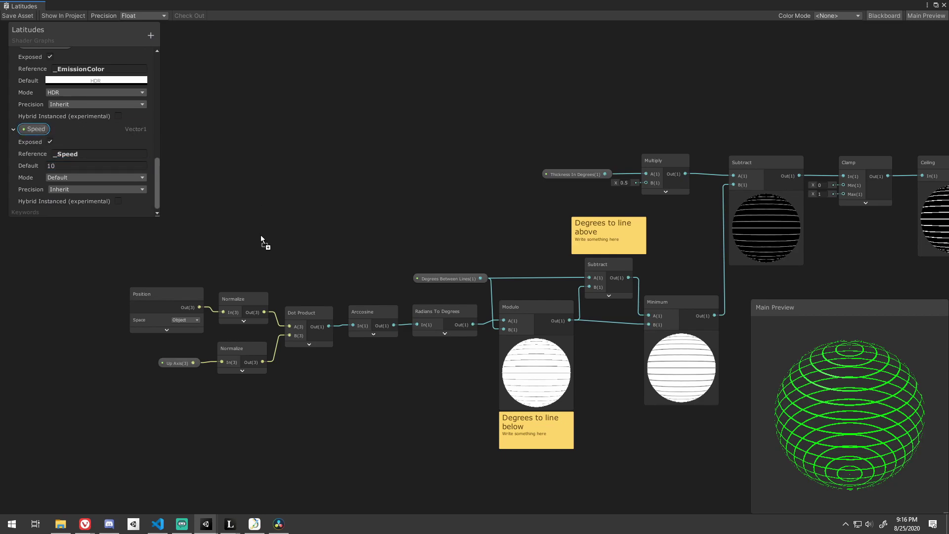
# Place Speed and a Time node in the graph, and multiply Time by Speed in a new Multiply node with its preview collapsed.
pyautogui.moveTo(261, 237); pyautogui.dragTo(262, 239)
pyautogui.press('space')
pyautogui.write('time')
pyautogui.press('Return')
pyautogui.moveTo(320, 203); pyautogui.dragTo(336, 232)
pyautogui.write('mult')
pyautogui.press('Return')
pyautogui.click(352, 227)
# Move the node chain from Position and Up Axis through Radians To Degrees farther away from the Modulo node.
pyautogui.moveTo(443, 405); pyautogui.dragTo(174, 295)
pyautogui.moveTo(422, 325); pyautogui.dragTo(239, 323)
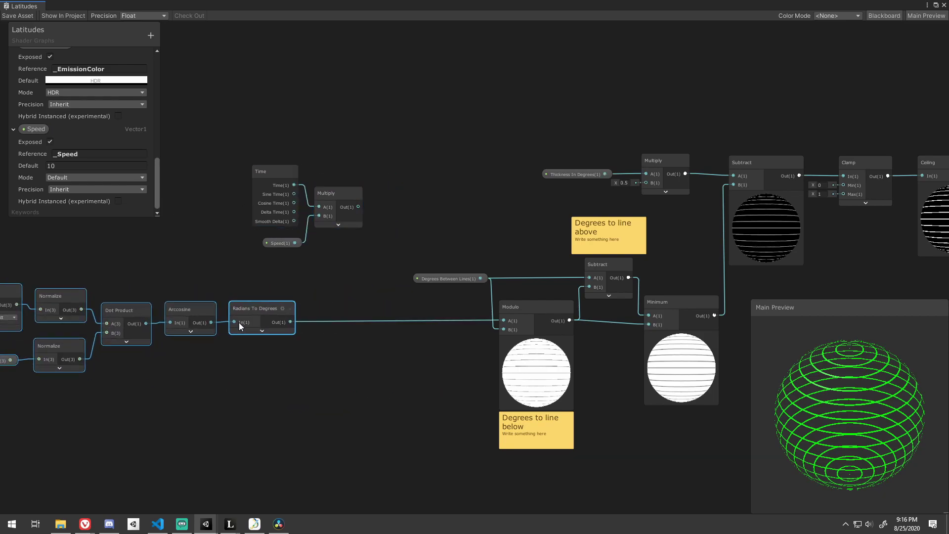
# Feed the Time-Speed Multiply output into a new Add node, and move Time, Speed and Multiply closer to the Radians To Degrees node.
pyautogui.moveTo(358, 208); pyautogui.dragTo(315, 283)
pyautogui.write('add')
pyautogui.press('Down')
pyautogui.press('Return')
pyautogui.moveTo(240, 158); pyautogui.dragTo(361, 252)
pyautogui.moveTo(334, 194); pyautogui.dragTo(277, 235)
# Connect Radians To Degrees to the Add node's B input and the Add output to Modulo's A input, then rotate the main preview.
pyautogui.moveTo(301, 249); pyautogui.dragTo(325, 308)
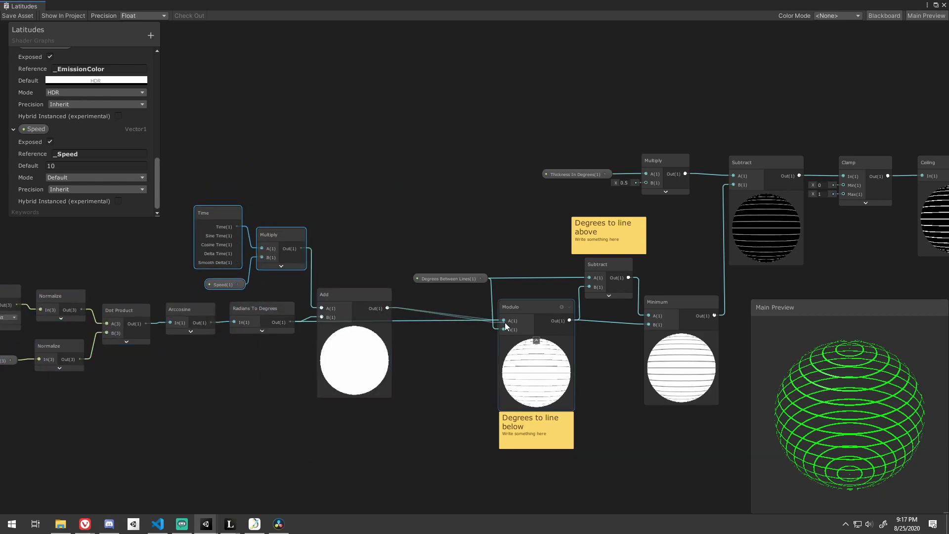
pyautogui.moveTo(506, 322); pyautogui.dragTo(504, 321)
pyautogui.moveTo(851, 368); pyautogui.dragTo(731, 461)
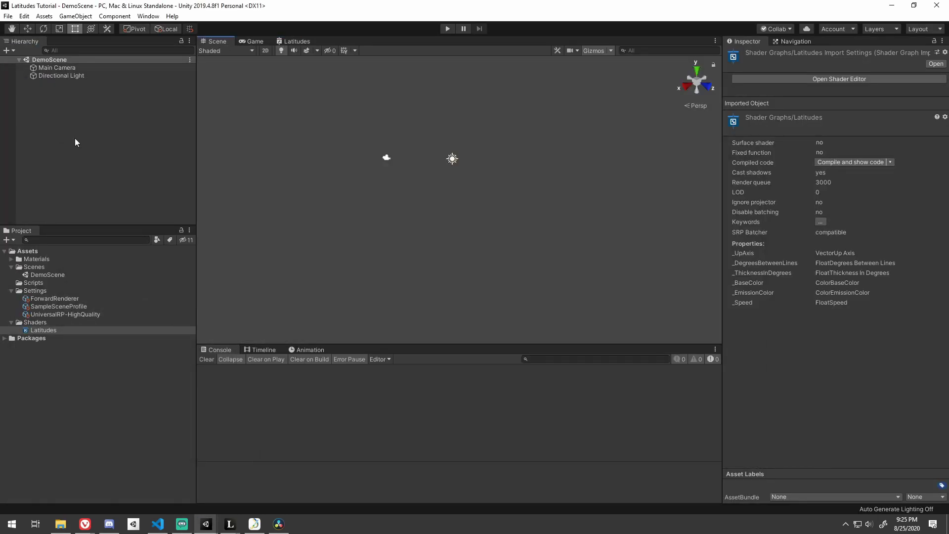
# Add a Sphere to DemoScene and frame it in the Scene view.
pyautogui.rightClick(77, 135)
pyautogui.moveTo(123, 238)
pyautogui.click(203, 250)
pyautogui.press('f')
# Create a new material named Lats in the Materials folder.
pyautogui.click(10, 259)
pyautogui.rightClick(30, 257)
pyautogui.moveTo(74, 261)
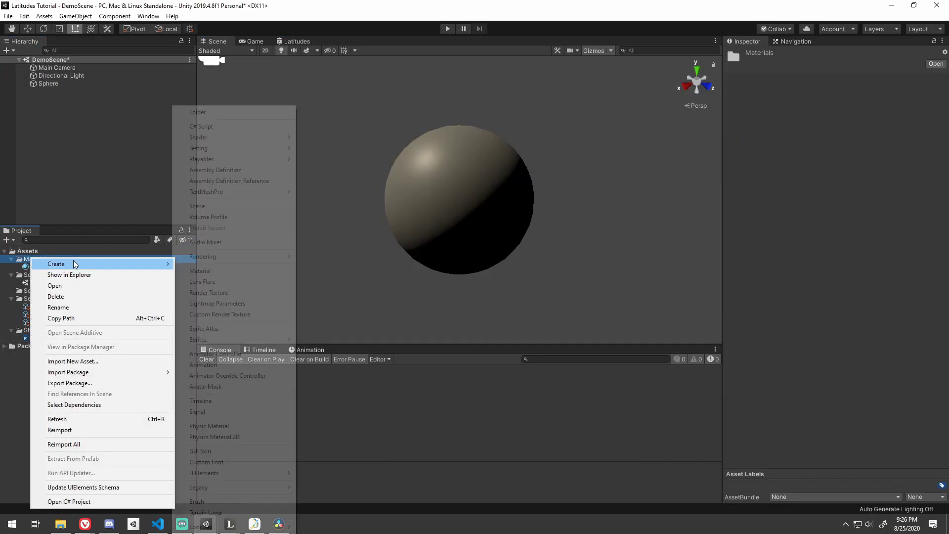
pyautogui.click(204, 271)
pyautogui.write('Lats')
pyautogui.press('Return')
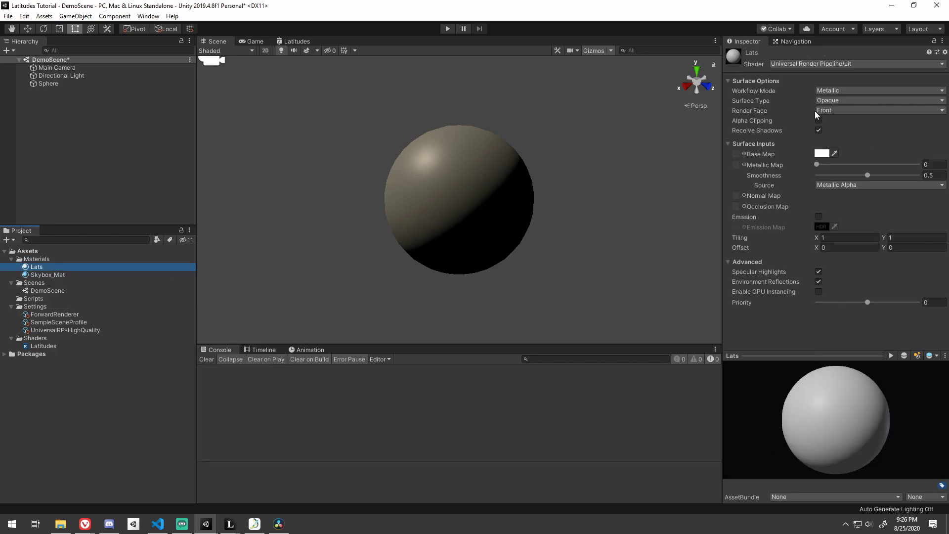
# Set the Lats material's shader to Shader Graphs/Latitudes and apply the material to the sphere in the scene.
pyautogui.click(811, 64)
pyautogui.click(795, 171)
pyautogui.click(792, 97)
pyautogui.moveTo(38, 268); pyautogui.dragTo(427, 232)
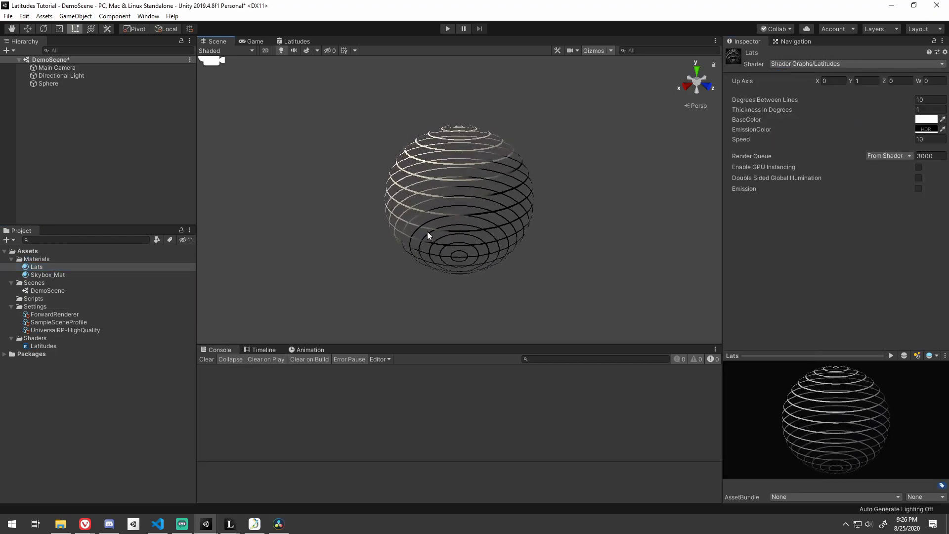
# Set the Lats material's BaseColor to bright green and its EmissionColor to white.
pyautogui.click(927, 120)
pyautogui.click(856, 80)
pyautogui.moveTo(914, 194); pyautogui.dragTo(840, 194)
pyautogui.moveTo(914, 220); pyautogui.dragTo(787, 226)
pyautogui.click(786, 226)
pyautogui.click(923, 130)
pyautogui.moveTo(873, 112); pyautogui.dragTo(843, 82)
pyautogui.click(760, 271)
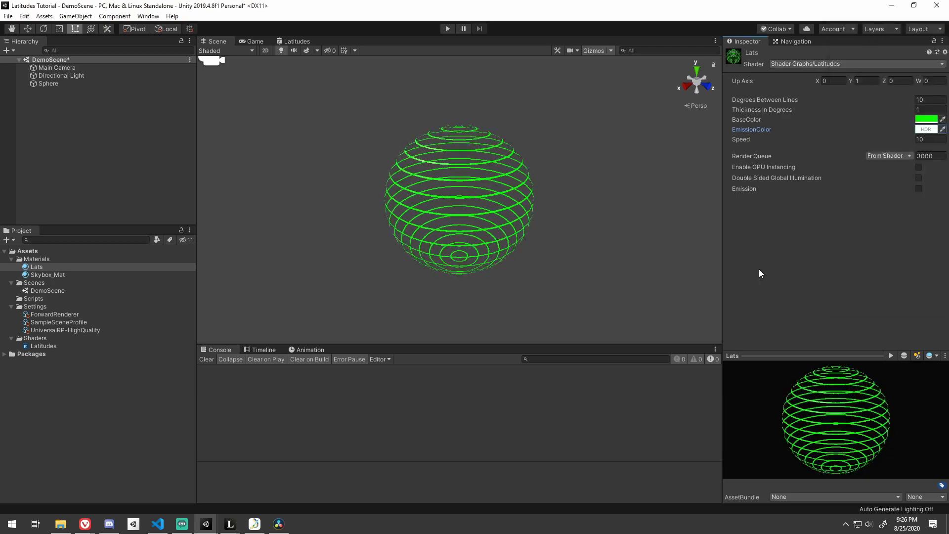
# Add a Global Volume to the scene, give it a new profile, and add a Bloom override.
pyautogui.rightClick(114, 152)
pyautogui.moveTo(166, 333)
pyautogui.click(243, 336)
pyautogui.click(913, 179)
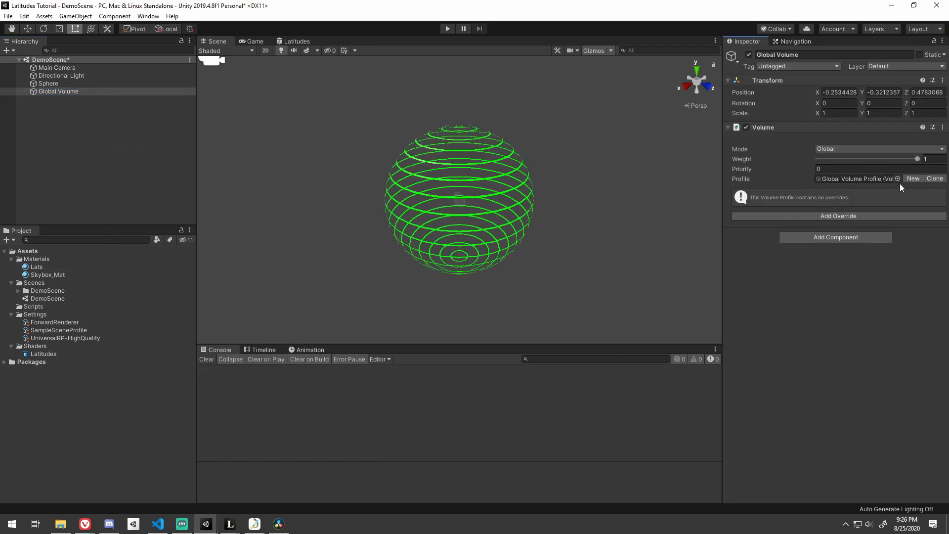
pyautogui.click(822, 215)
pyautogui.press('Return')
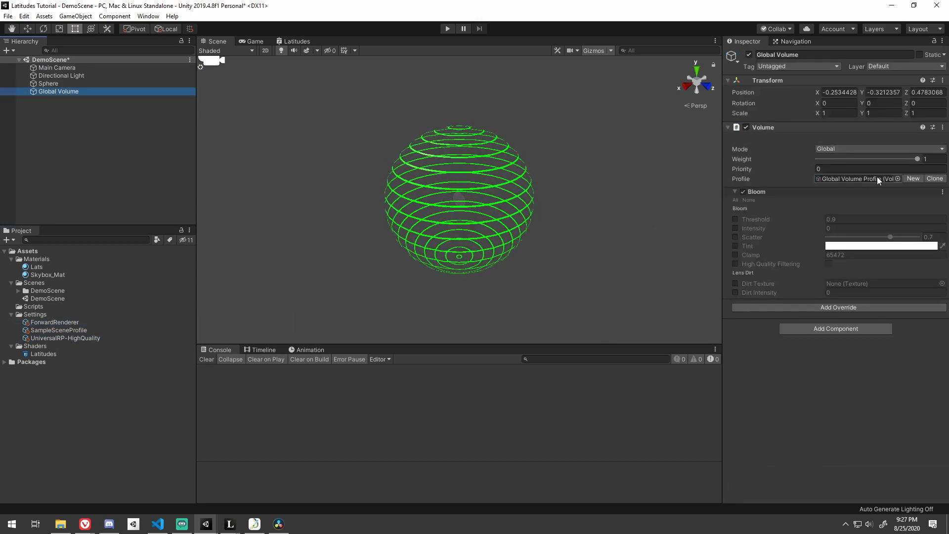
# Enable the Bloom override's Threshold and Intensity settings and raise the Intensity.
pyautogui.click(735, 219)
pyautogui.click(735, 229)
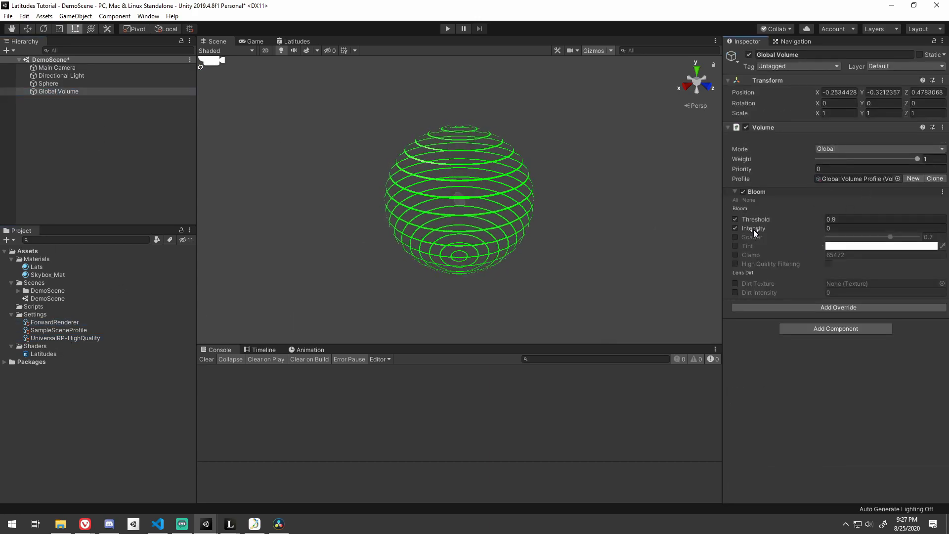
pyautogui.moveTo(755, 230); pyautogui.dragTo(796, 223)
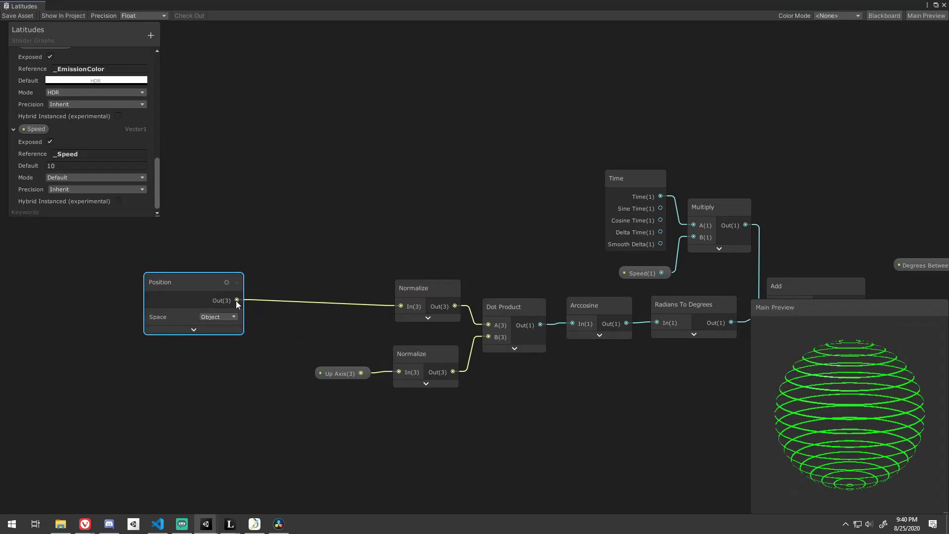
# Insert a Subtract node between Position and its Normalize node in the Latitudes graph, with its preview collapsed.
pyautogui.moveTo(236, 301); pyautogui.dragTo(281, 233)
pyautogui.moveTo(371, 253); pyautogui.dragTo(398, 306)
pyautogui.click(328, 279)
pyautogui.moveTo(316, 234); pyautogui.dragTo(341, 286)
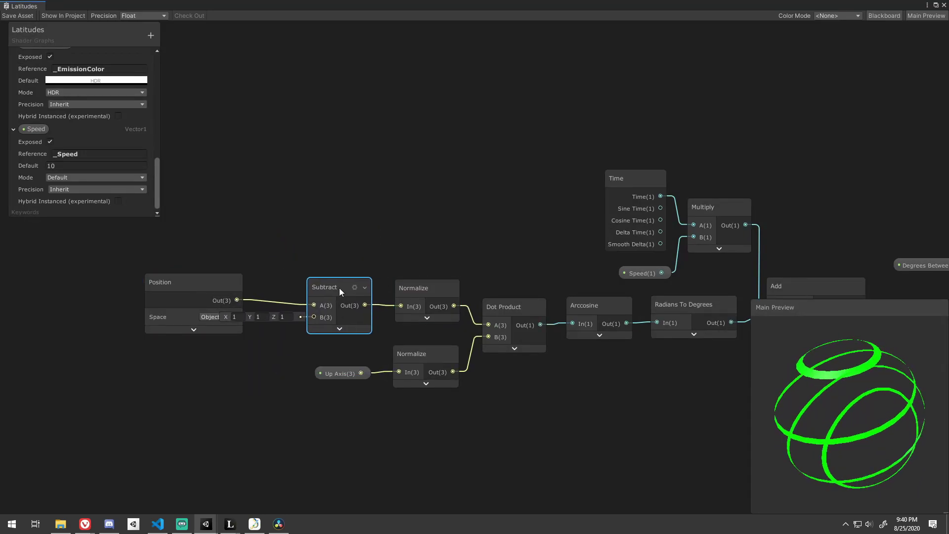
# Move the Position node farther from Subtract and set the X component of Subtract's B input to 0.
pyautogui.moveTo(218, 286); pyautogui.dragTo(176, 288)
pyautogui.click(239, 317)
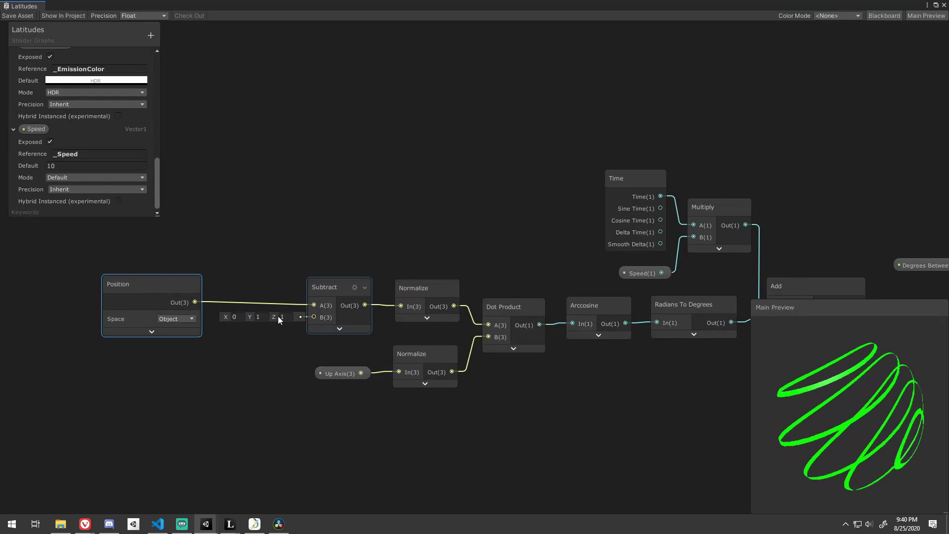